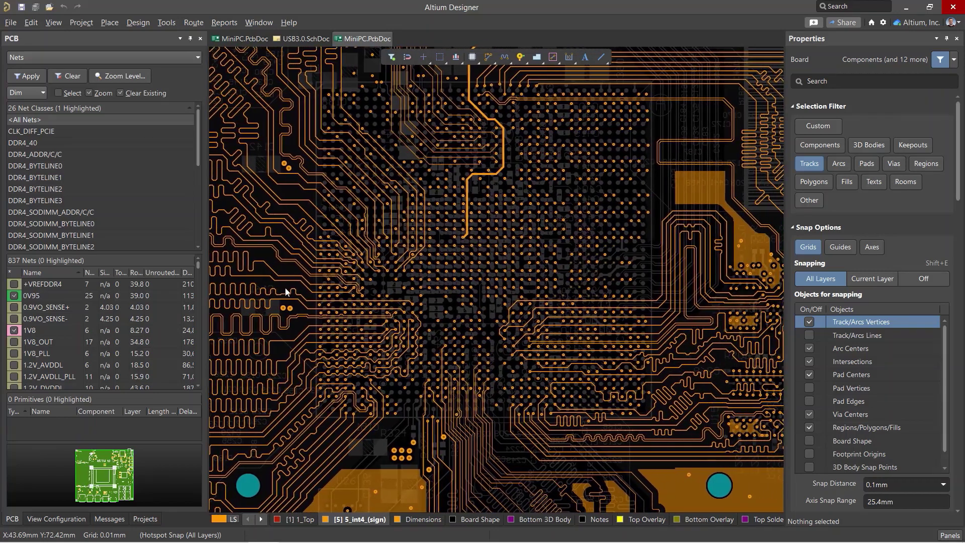
pyautogui.keyDown('shift'); pyautogui.hscroll(4, 285, 288); pyautogui.keyUp('shift')
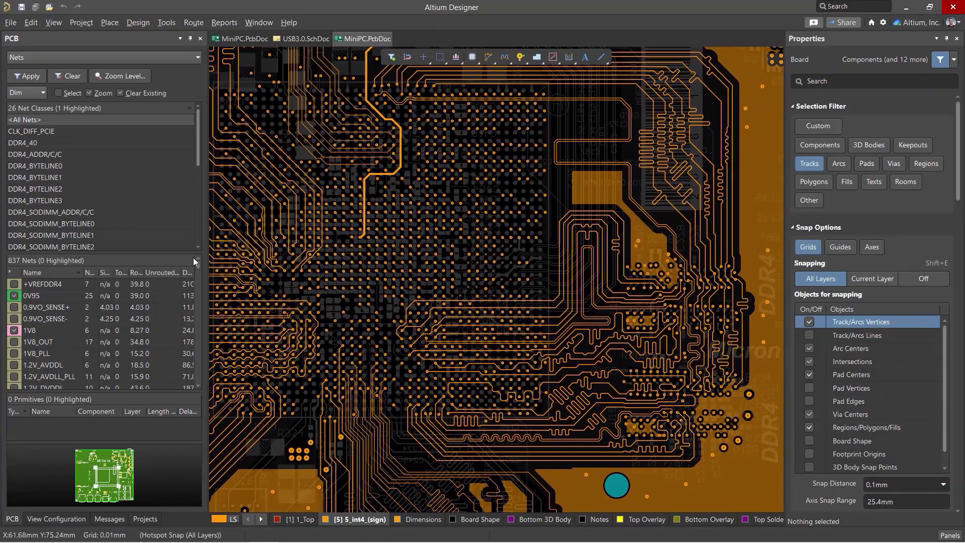
# Step: Highlight the DDR4_BYTELINE0 net class on the board and inspect its nets DDR4_DQ1, DDR4_DQ2 and DDR4_DQ3 individually
pyautogui.click(53, 167)
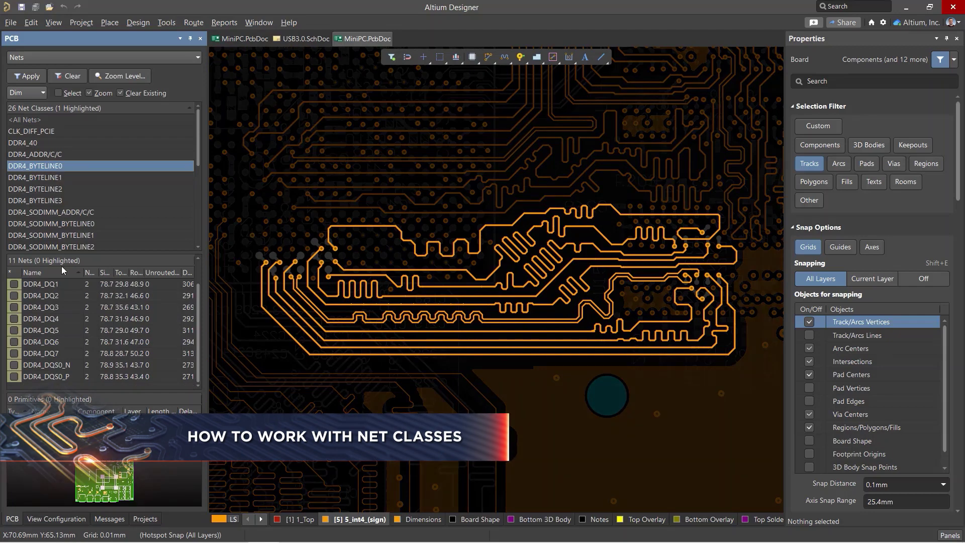
pyautogui.click(55, 288)
pyautogui.click(54, 297)
pyautogui.click(55, 307)
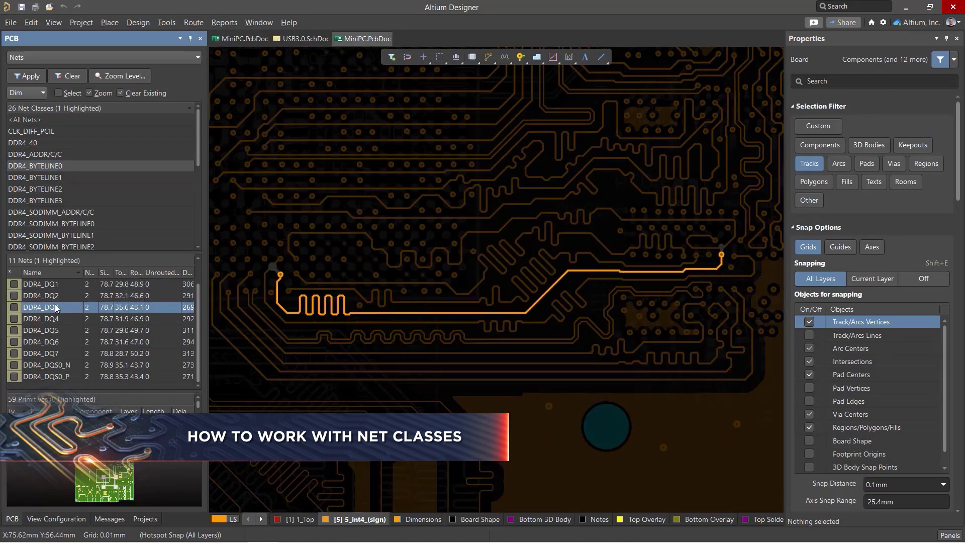
# Step: Highlight the net classes DDR4_BYTELINE0, DDR4_BYTELINE2 and DDR4_ADDR/C/C together on the board
pyautogui.click(53, 167)
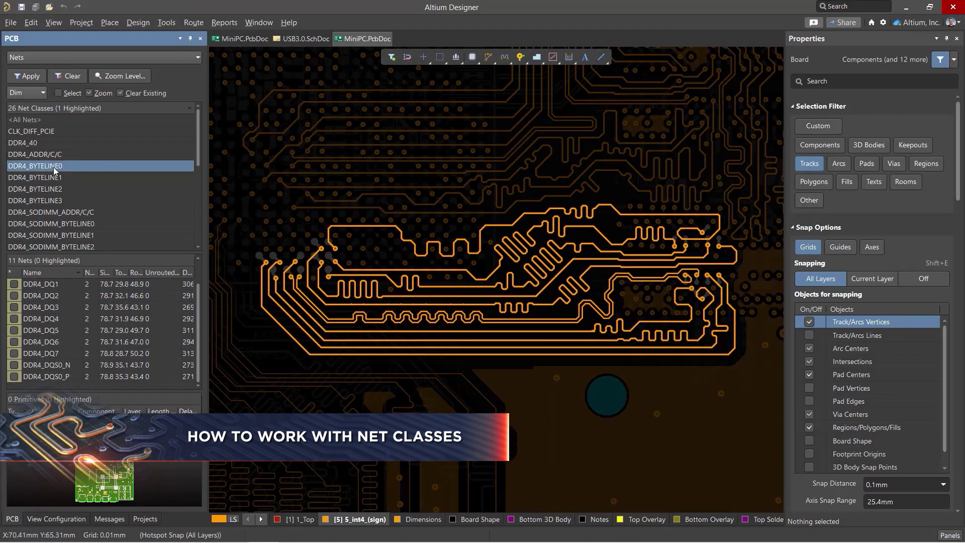
pyautogui.keyDown('ctrl'); pyautogui.click(54, 189); pyautogui.keyUp('ctrl')
pyautogui.keyDown('ctrl'); pyautogui.click(53, 156); pyautogui.keyUp('ctrl')
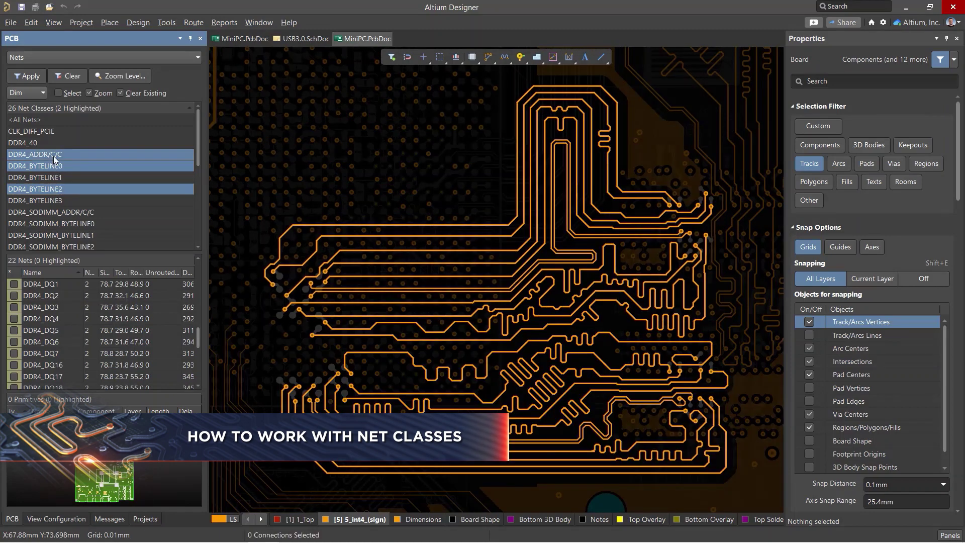
# Step: Enable object selection for highlighted nets, choose the DDR4_BYTELINE0 class, and restrict the properties to its tracks only
pyautogui.click(58, 94)
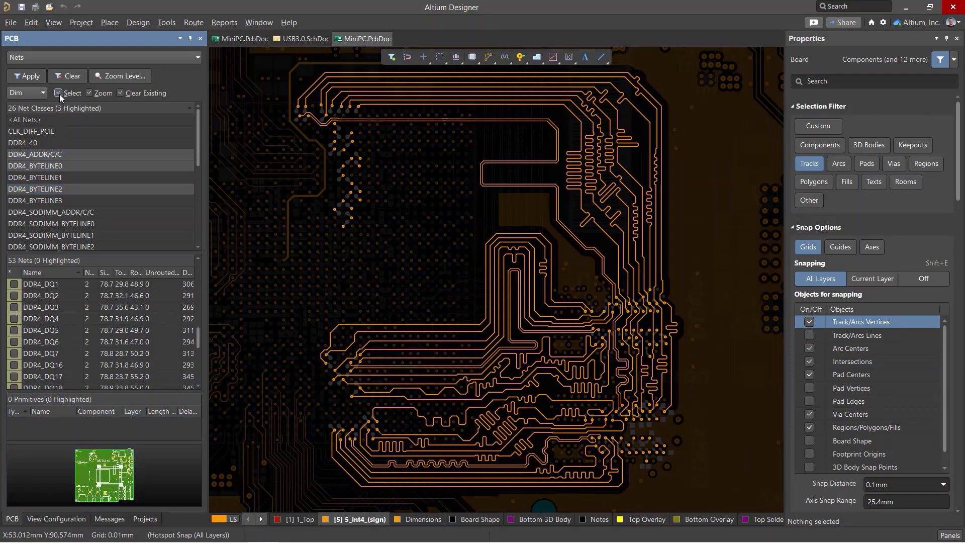
pyautogui.click(47, 166)
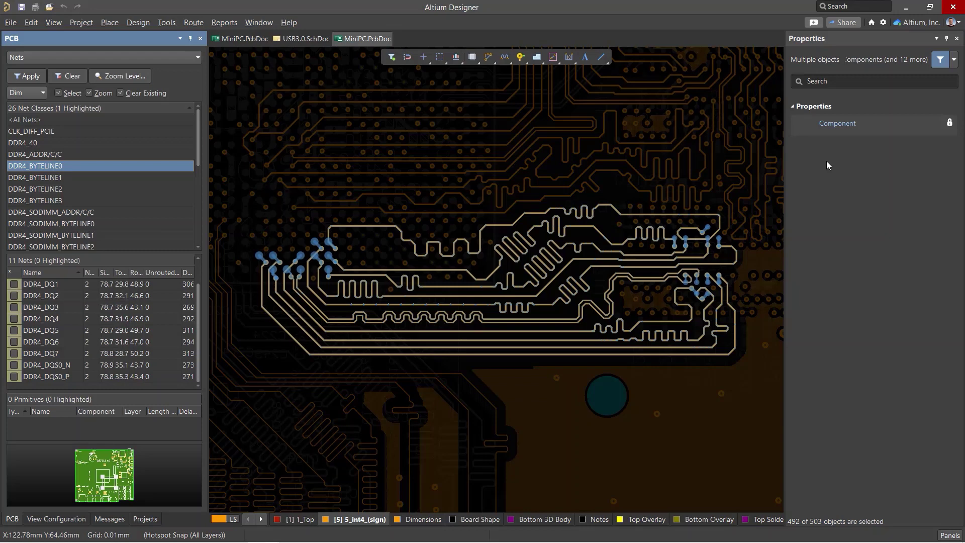
pyautogui.click(953, 60)
pyautogui.click(779, 85)
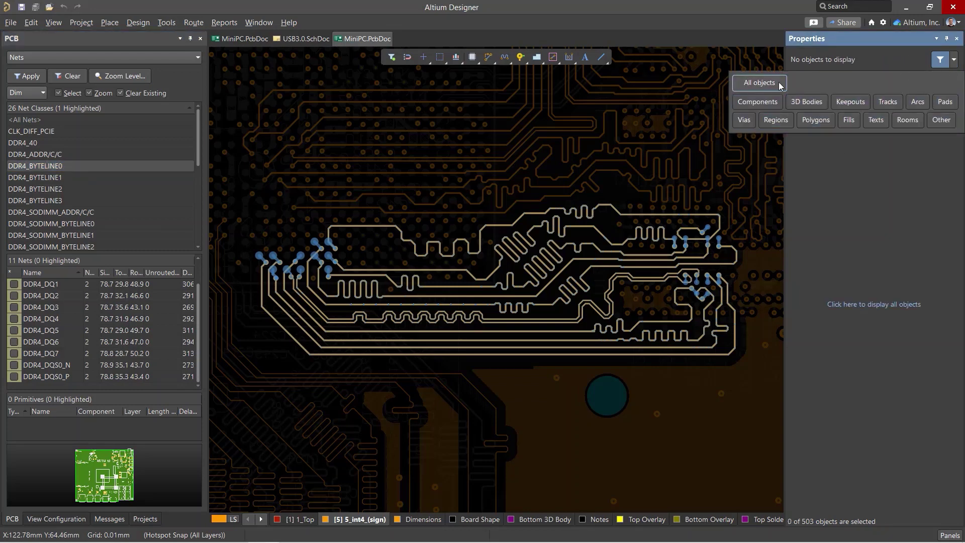
pyautogui.click(884, 103)
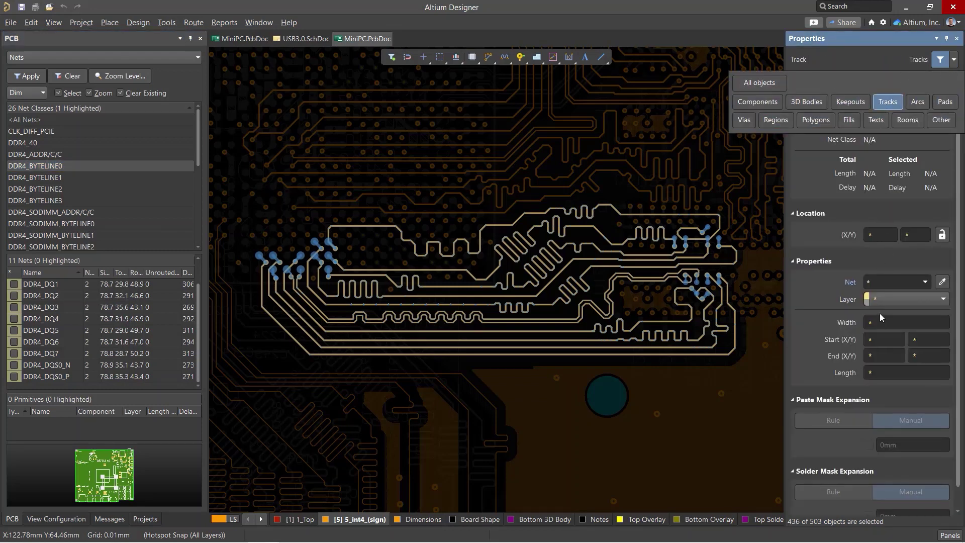
# Step: Set the width of the selected DDR4_BYTELINE0 tracks to 0.13 mm and deselect them
pyautogui.click(895, 323)
pyautogui.write('0.13mm')
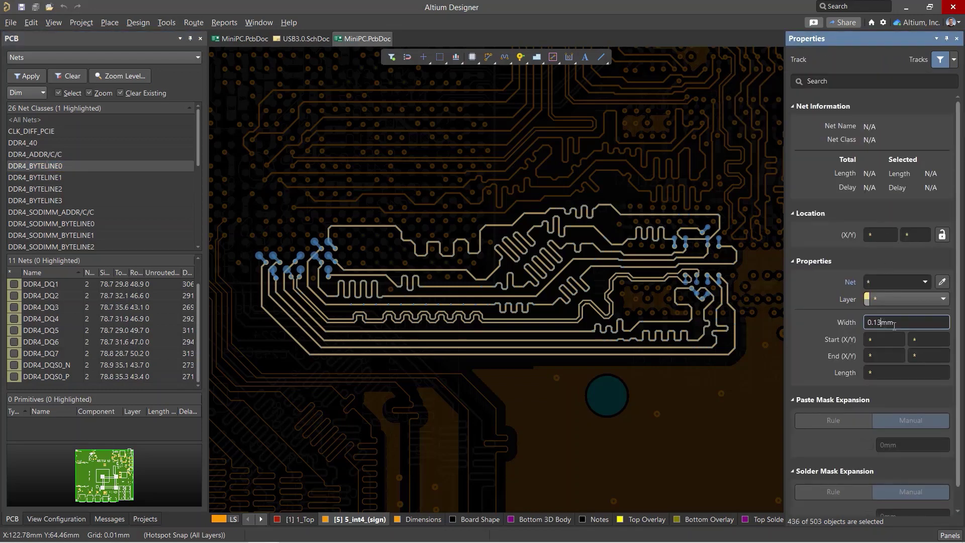
pyautogui.click(442, 373)
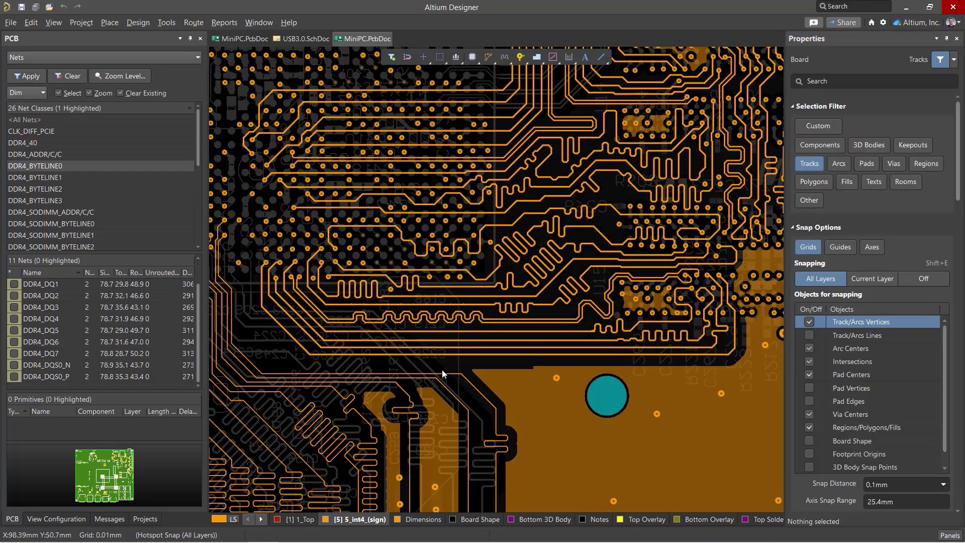
# Step: Open the PCB design rules and examine the matched-lengths rule that covers the DDR4_BYTELINE net classes
pyautogui.click(138, 25)
pyautogui.click(154, 69)
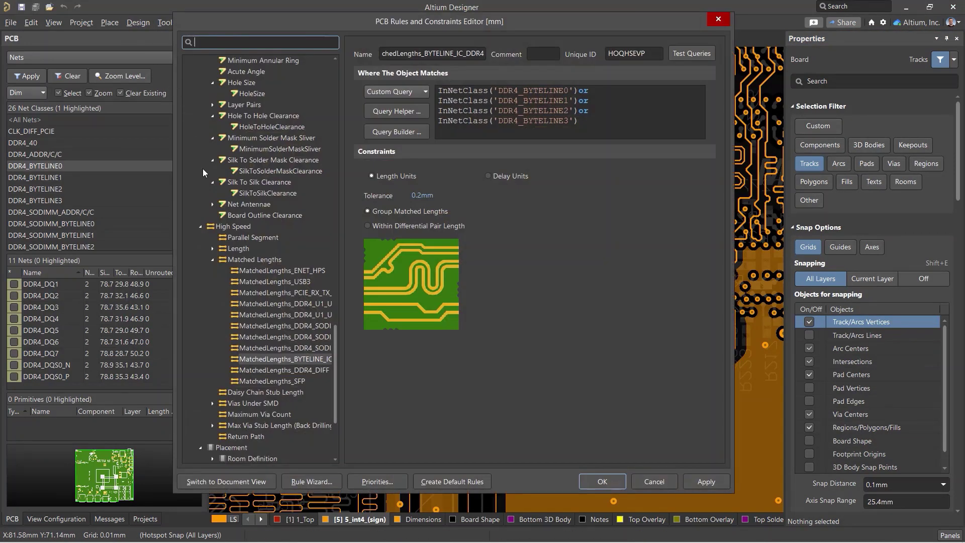
pyautogui.click(285, 359)
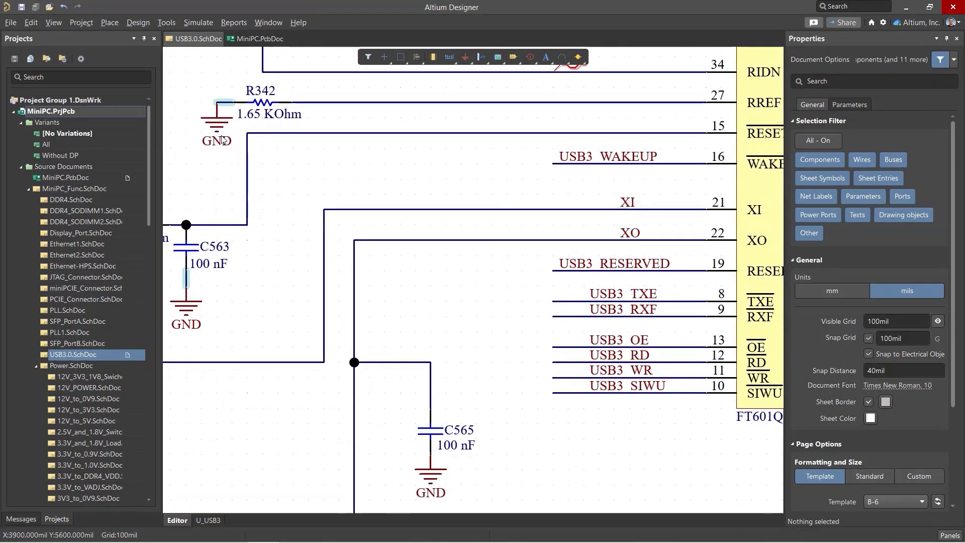
# Step: Place a Parameter Set directive rotated to 90 degrees on the XI wire of the USB3.0 schematic and select it
pyautogui.click(110, 22)
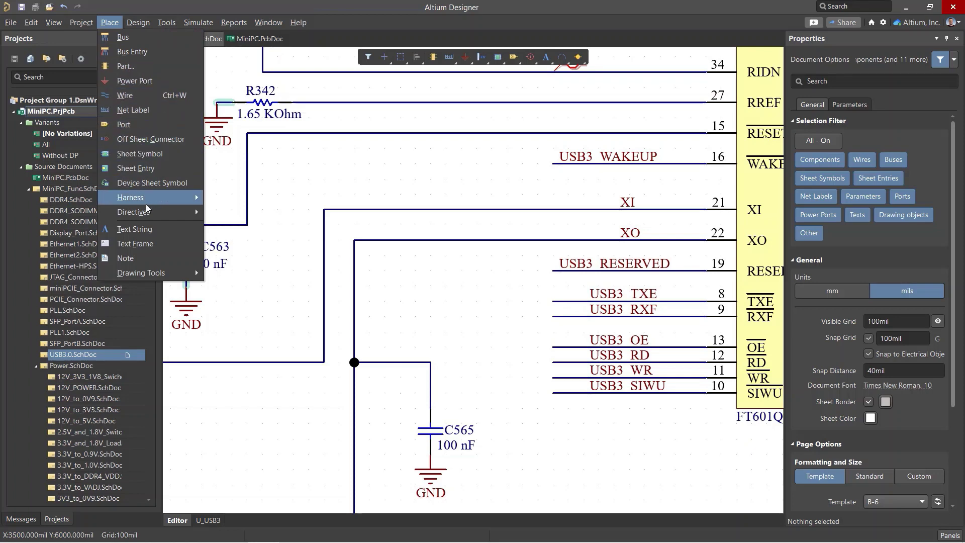
pyautogui.moveTo(150, 216)
pyautogui.click(246, 241)
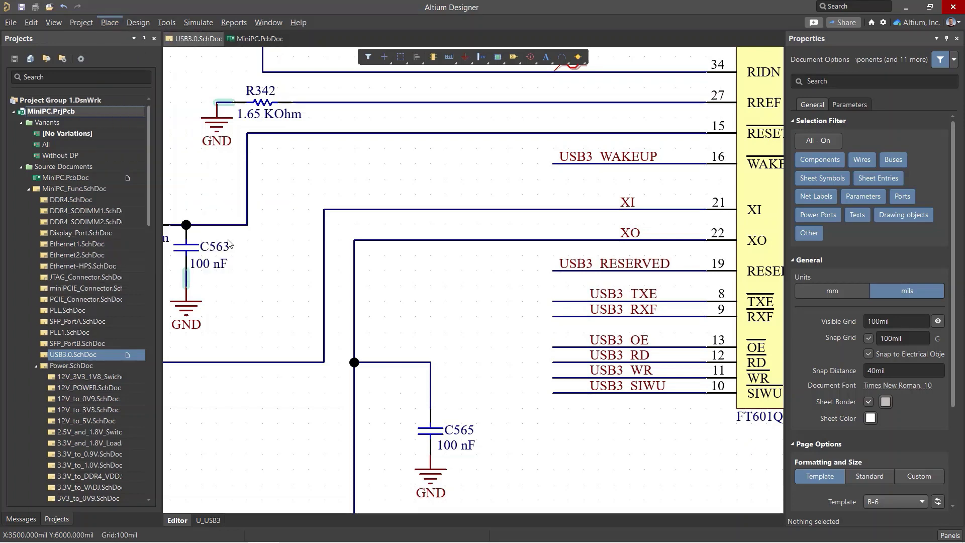
pyautogui.press('space')
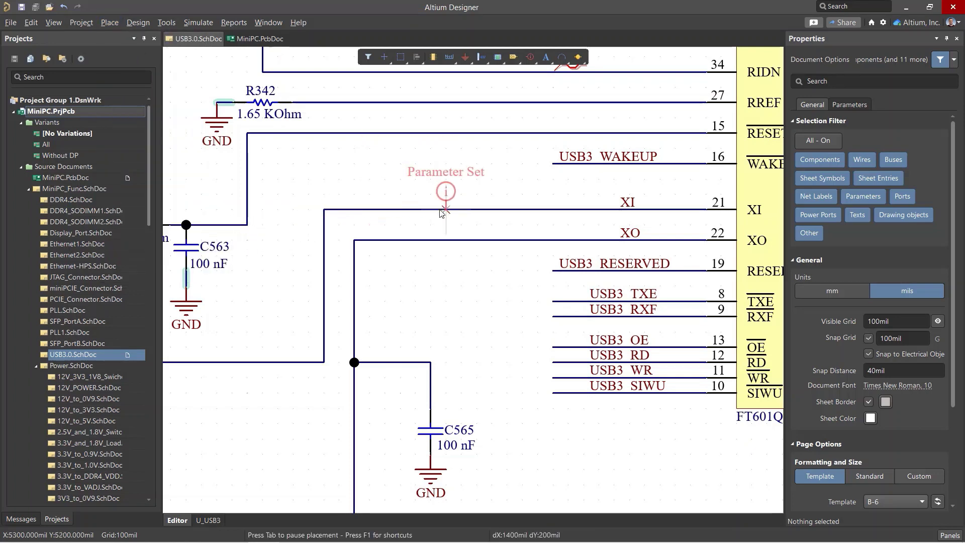
pyautogui.click(446, 209)
pyautogui.rightClick(434, 195)
pyautogui.click(436, 196)
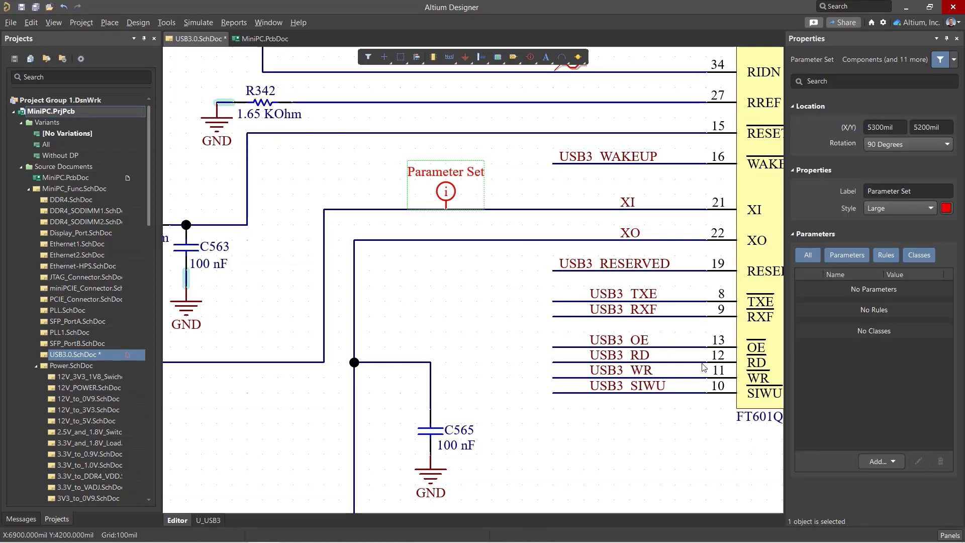
# Step: Add a net class named 33MHz to the XI wire's parameter set and label the directive 33MHz
pyautogui.click(894, 463)
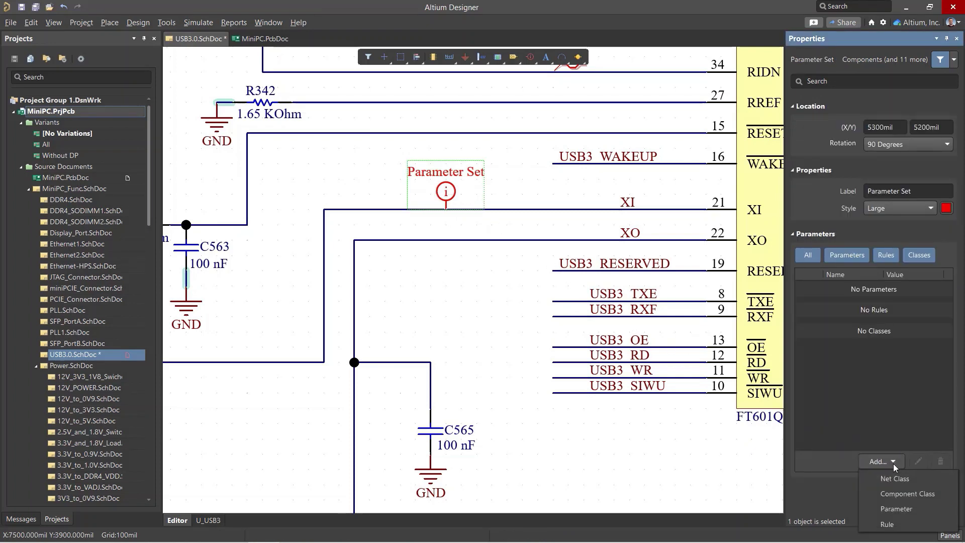
pyautogui.click(891, 478)
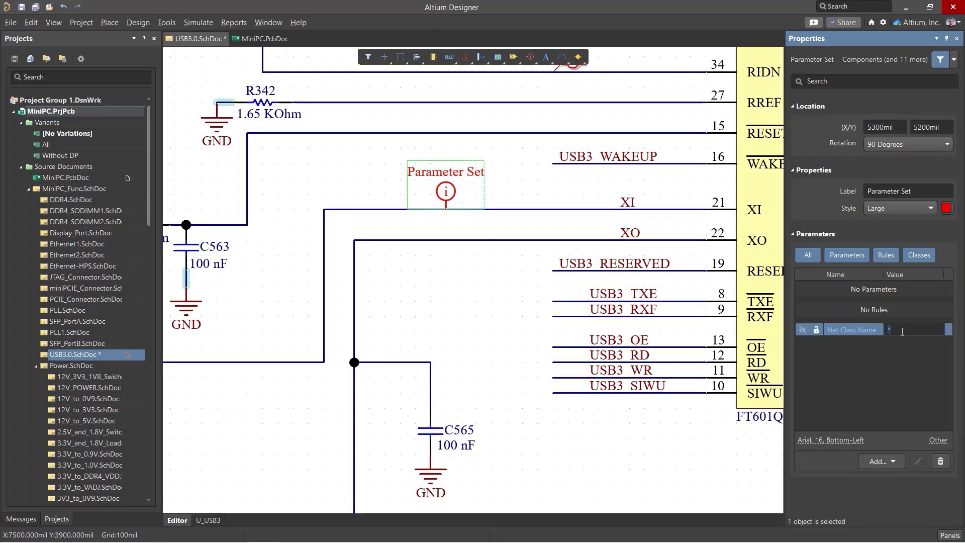
pyautogui.write('33MHz')
pyautogui.doubleClick(918, 333)
pyautogui.click(927, 190)
pyautogui.write('33MHz')
pyautogui.press('Return')
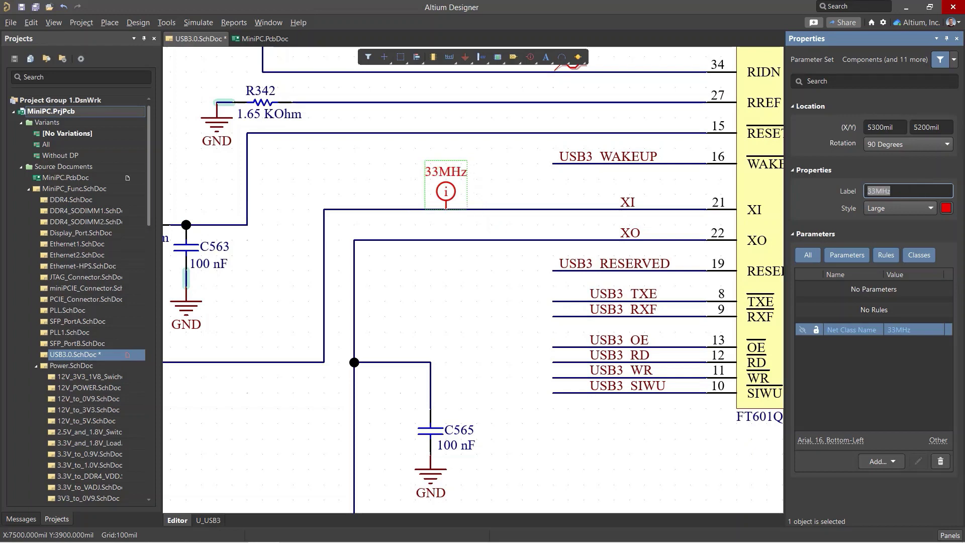
# Step: Place a copy of the 33MHz parameter set on the XO wire, with its label below the wire
pyautogui.click(473, 203)
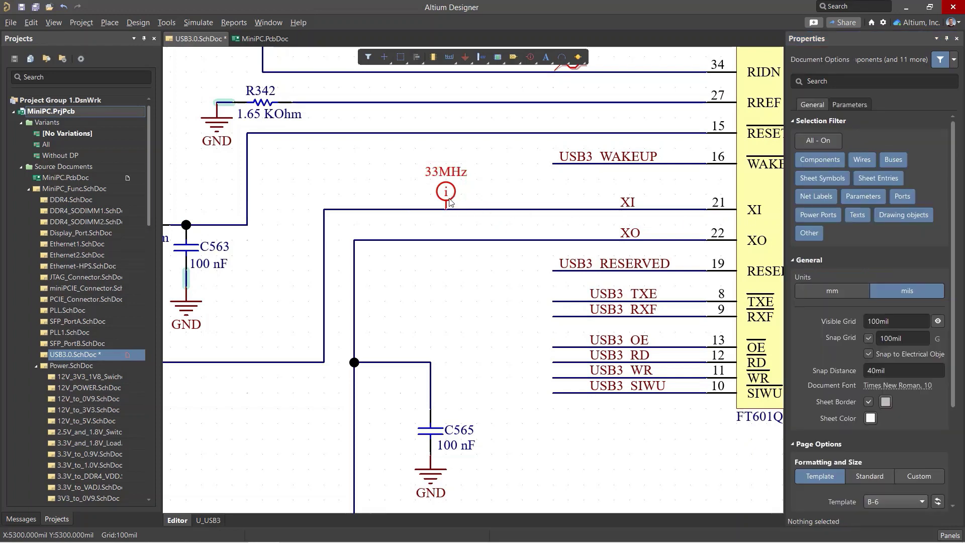
pyautogui.click(446, 192)
pyautogui.moveTo(442, 205); pyautogui.dragTo(461, 241)
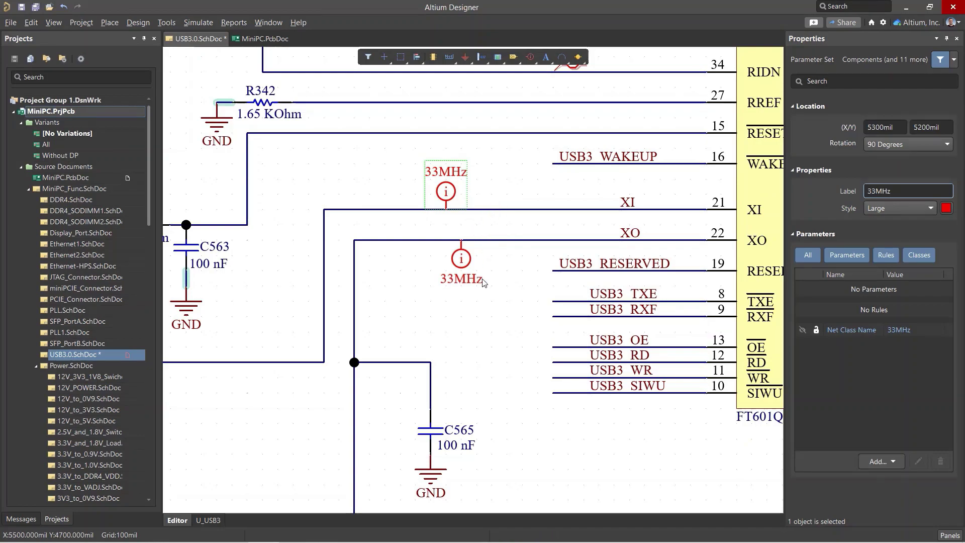
# Step: Draw a rectangular Blanket directive around the net labels USB3_D0 through USB3_BE3 beside the FT601Q chip
pyautogui.keyDown('ctrl'); pyautogui.scroll(-4, 467, 291); pyautogui.keyUp('ctrl')
pyautogui.keyDown('ctrl'); pyautogui.scroll(3, 606, 240); pyautogui.keyUp('ctrl')
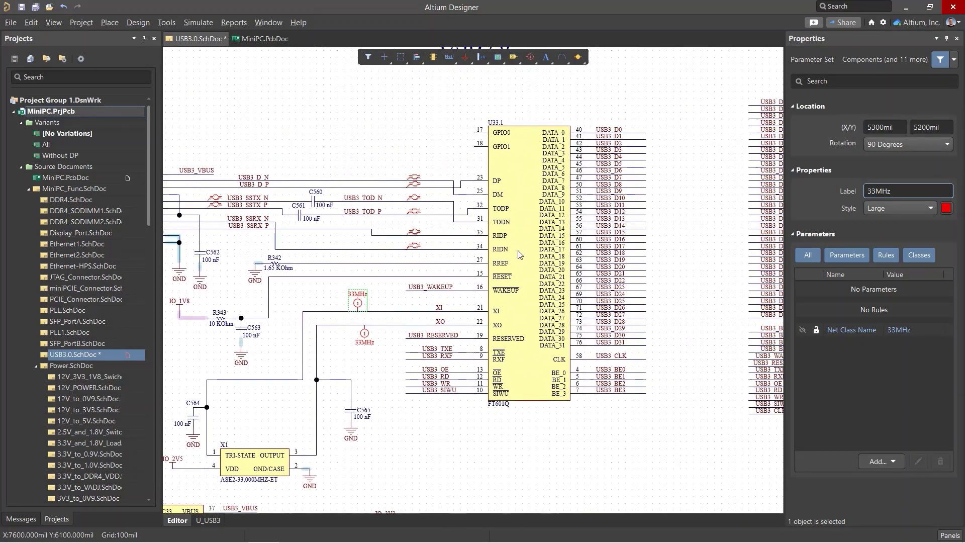
pyautogui.keyDown('ctrl'); pyautogui.scroll(1, 605, 240); pyautogui.keyUp('ctrl')
pyautogui.moveTo(605, 240); pyautogui.dragTo(603, 256, button='right')
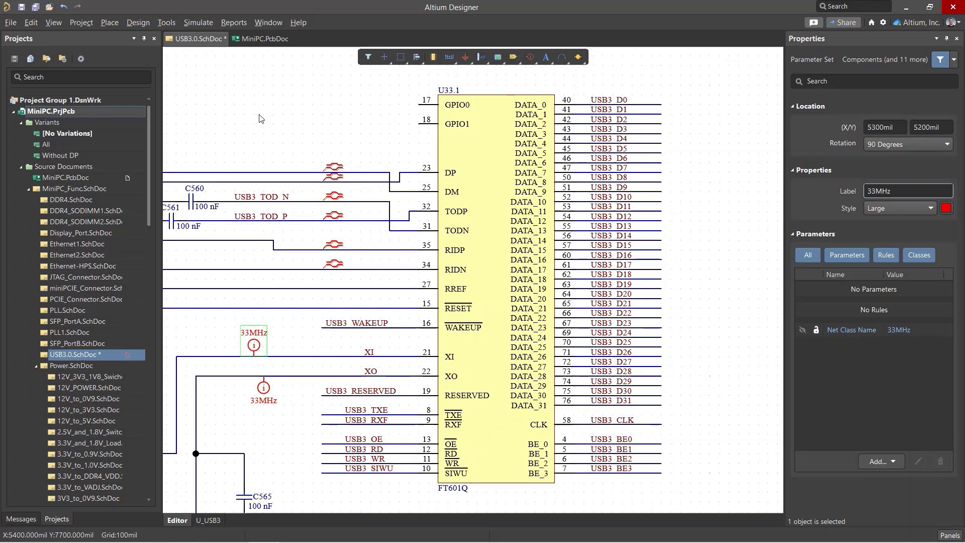
pyautogui.click(110, 22)
pyautogui.moveTo(166, 212)
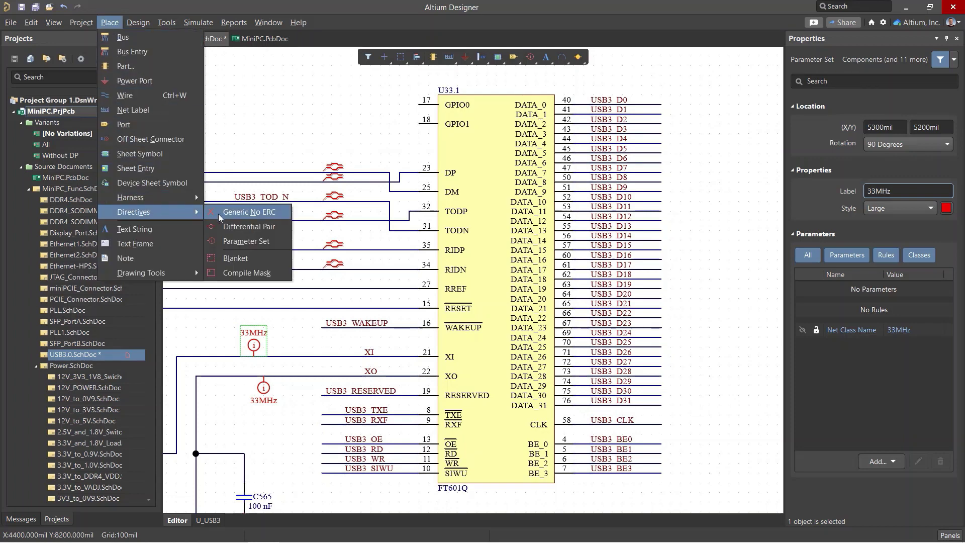
pyautogui.click(225, 258)
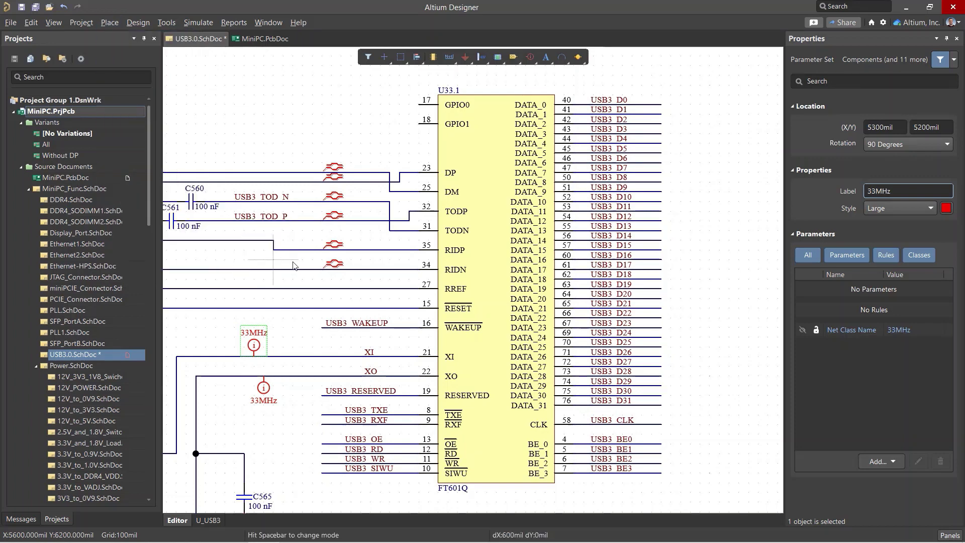
pyautogui.click(585, 97)
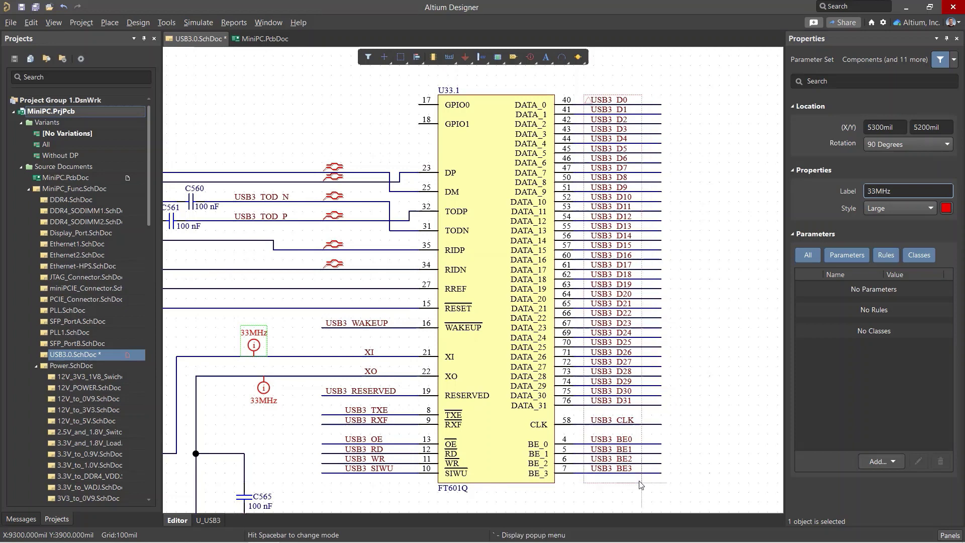
pyautogui.click(586, 483)
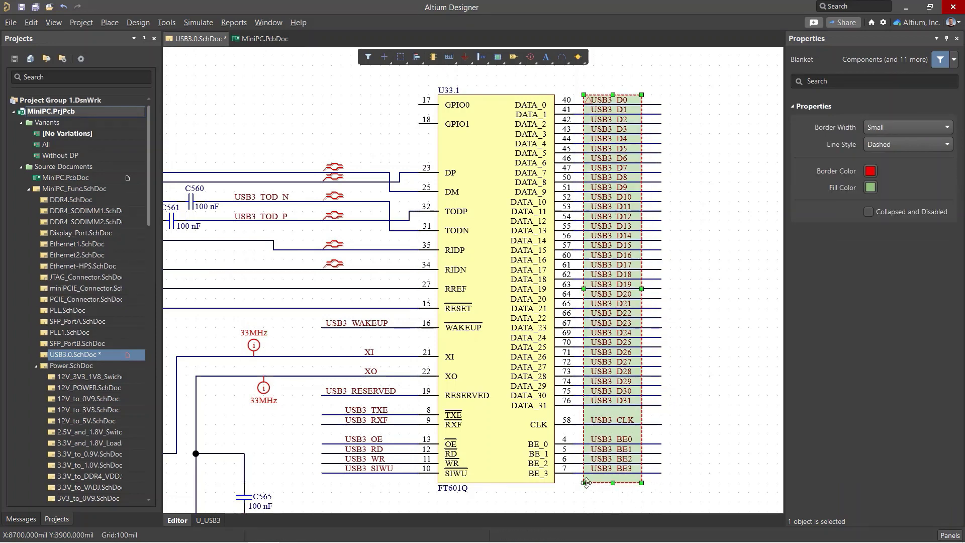
# Step: Place a Parameter Set directive on the upper edge of the blanket around the USB3 data nets
pyautogui.click(109, 22)
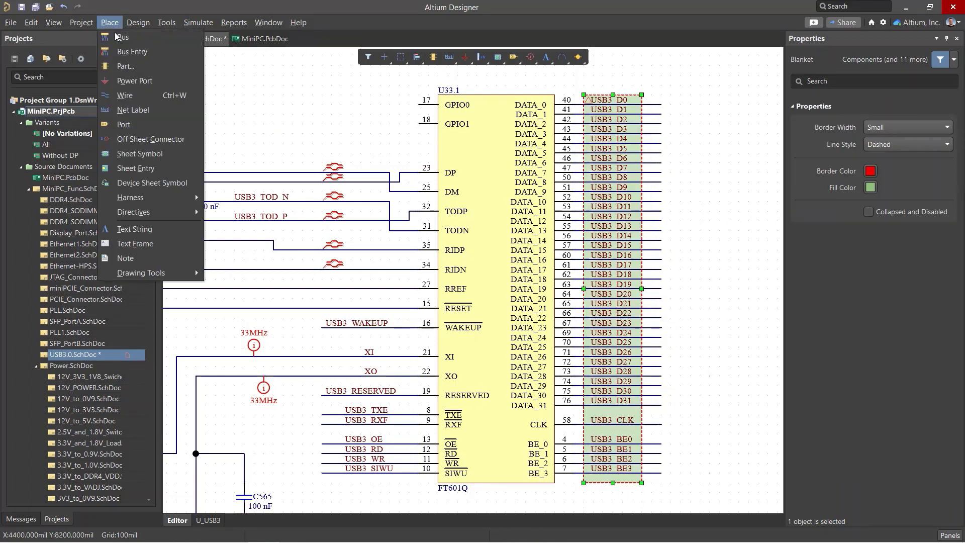
pyautogui.moveTo(151, 211)
pyautogui.click(232, 240)
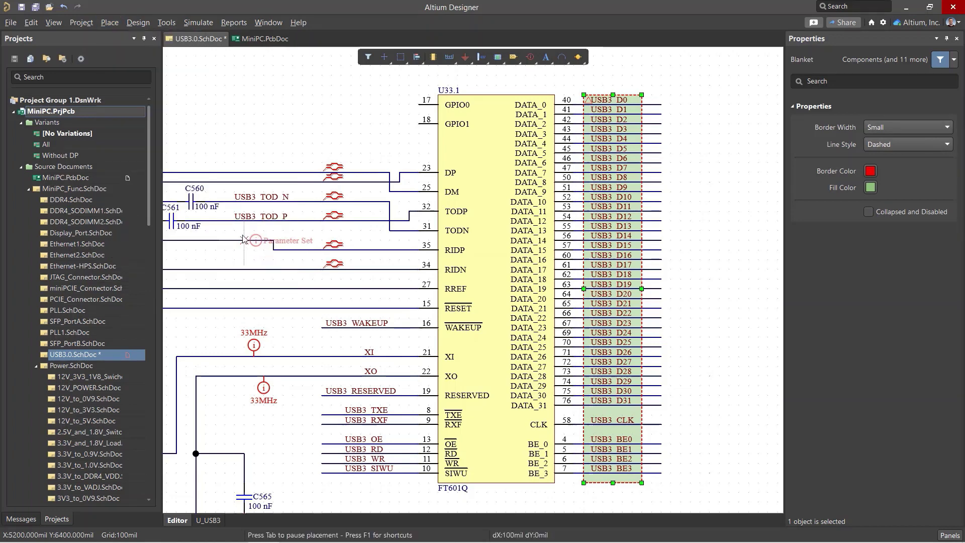
pyautogui.click(622, 95)
pyautogui.rightClick(696, 104)
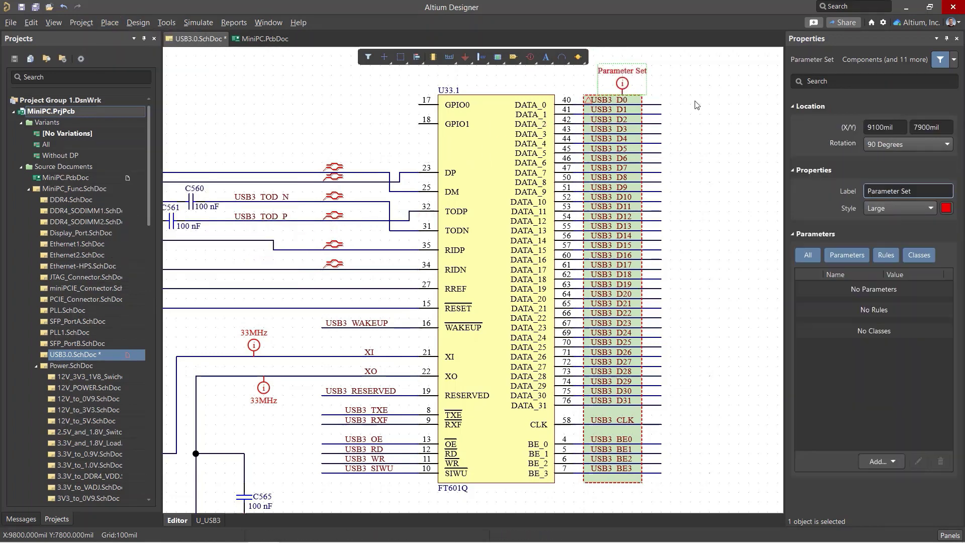
# Step: Add a net class named USB3.0 to the blanket's parameter set and label the directive USB3.0
pyautogui.moveTo(696, 114); pyautogui.dragTo(666, 174, button='right')
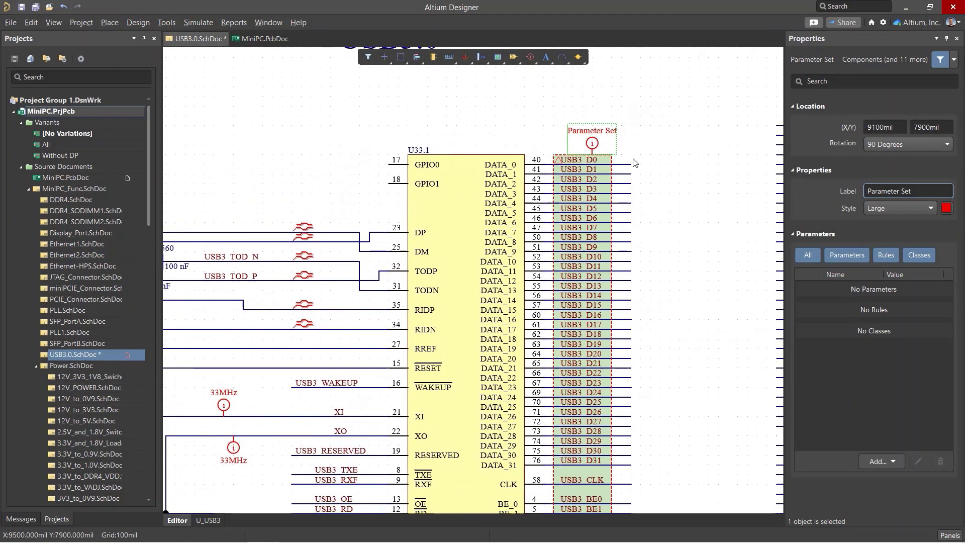
pyautogui.click(894, 460)
pyautogui.click(898, 479)
pyautogui.click(902, 329)
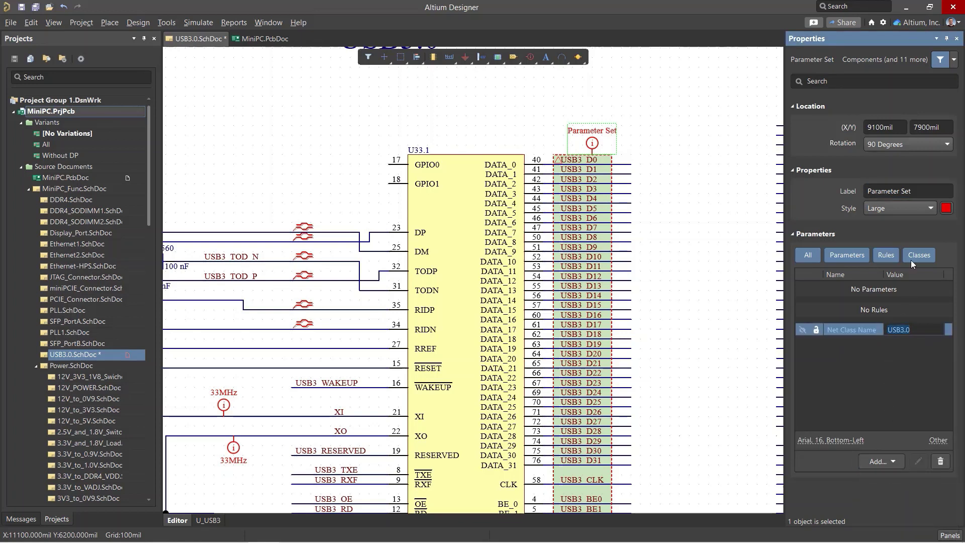
pyautogui.press('Return')
pyautogui.click(709, 155)
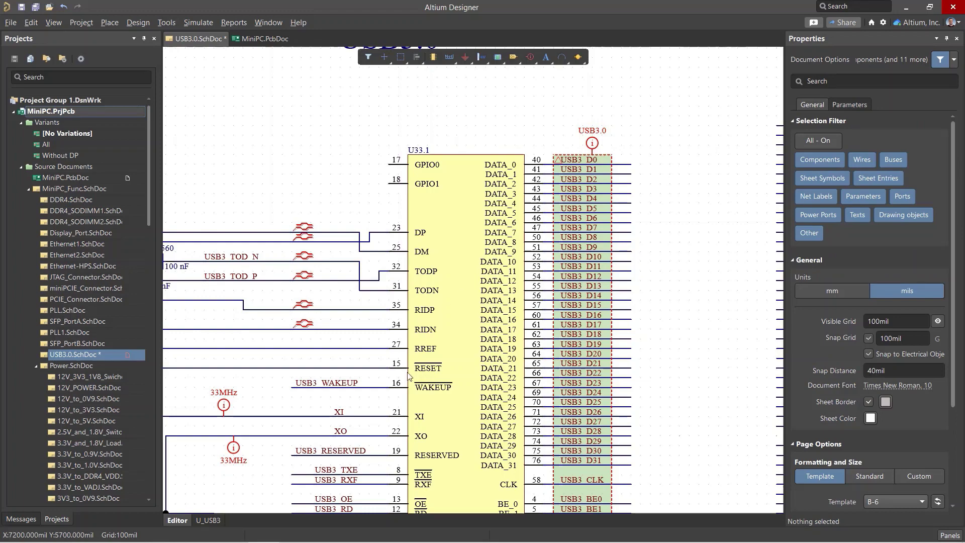
pyautogui.moveTo(407, 372); pyautogui.dragTo(491, 239, button='right')
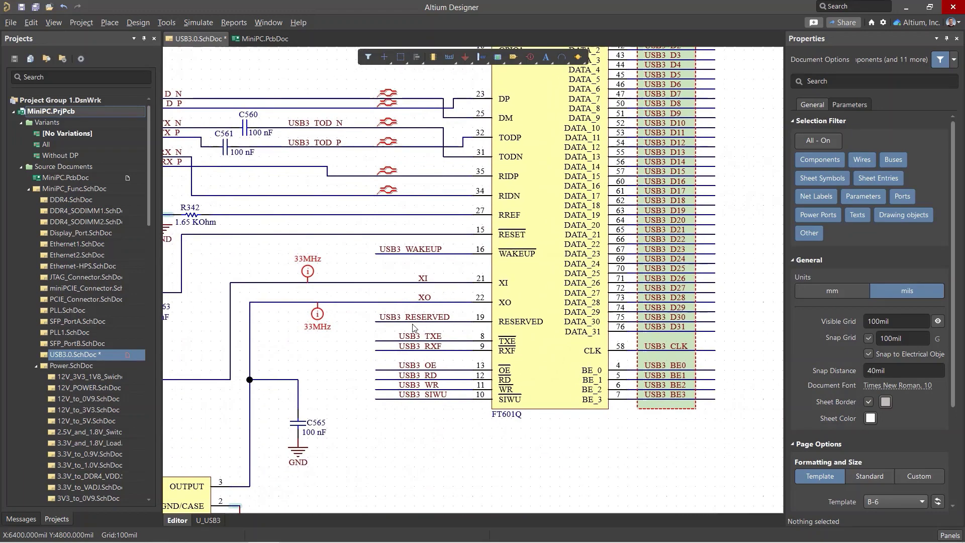
# Step: Draw a polygonal Blanket directive around the net labels USB3_WAKEUP and USB3_RESERVED through USB3_SIWU, leaving out XI and XO
pyautogui.keyDown('ctrl'); pyautogui.scroll(4, 412, 325); pyautogui.keyUp('ctrl')
pyautogui.moveTo(407, 320); pyautogui.dragTo(437, 280, button='right')
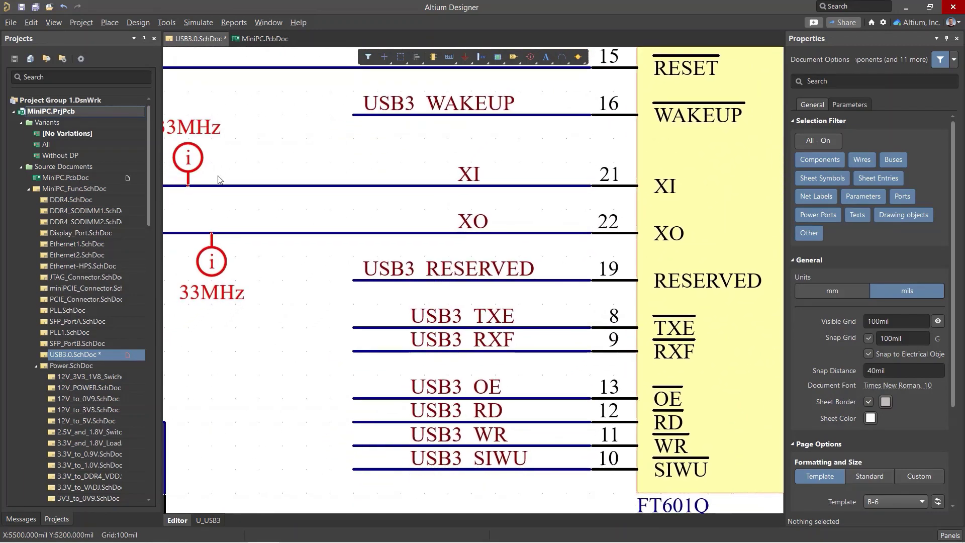
pyautogui.press('p')
pyautogui.moveTo(151, 211)
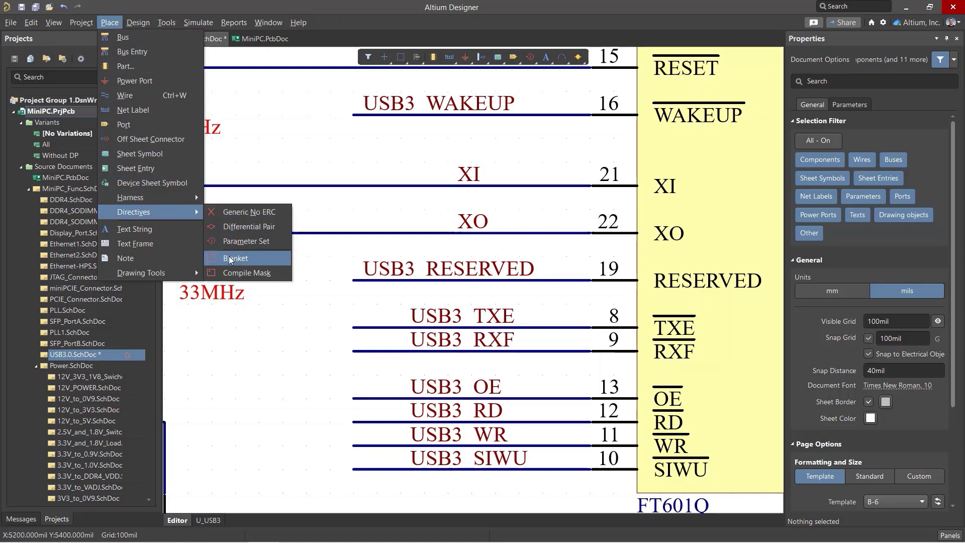
pyautogui.click(230, 259)
pyautogui.click(353, 71)
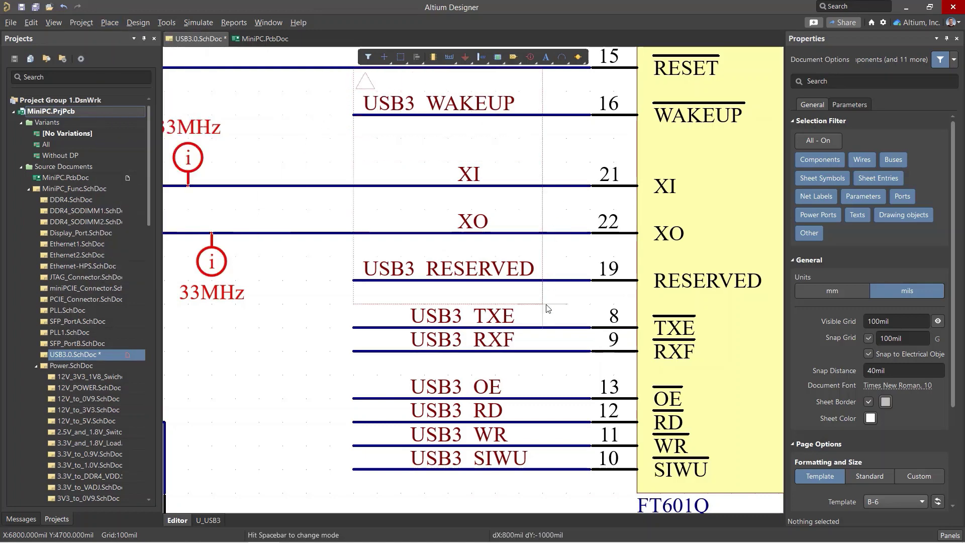
pyautogui.click(543, 493)
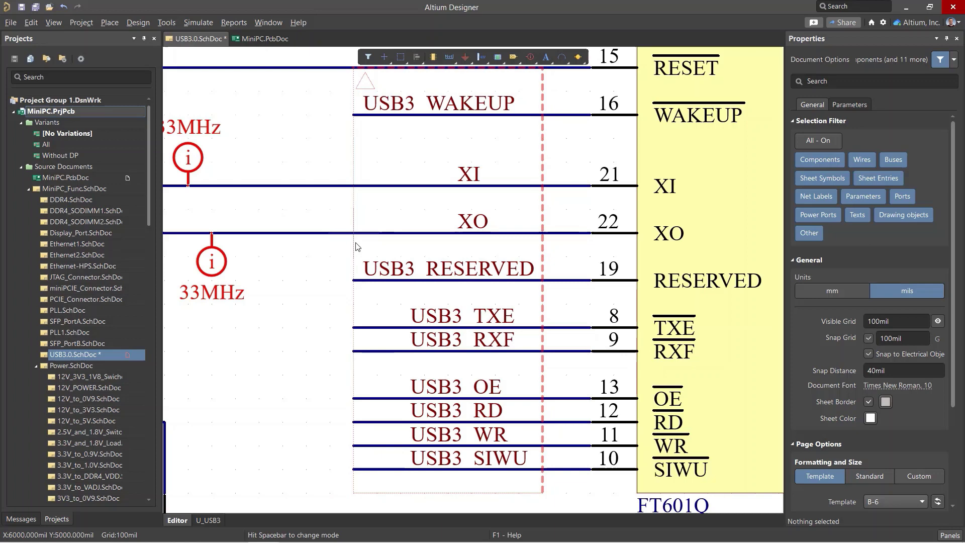
pyautogui.click(354, 255)
pyautogui.click(495, 256)
pyautogui.click(496, 141)
pyautogui.rightClick(449, 154)
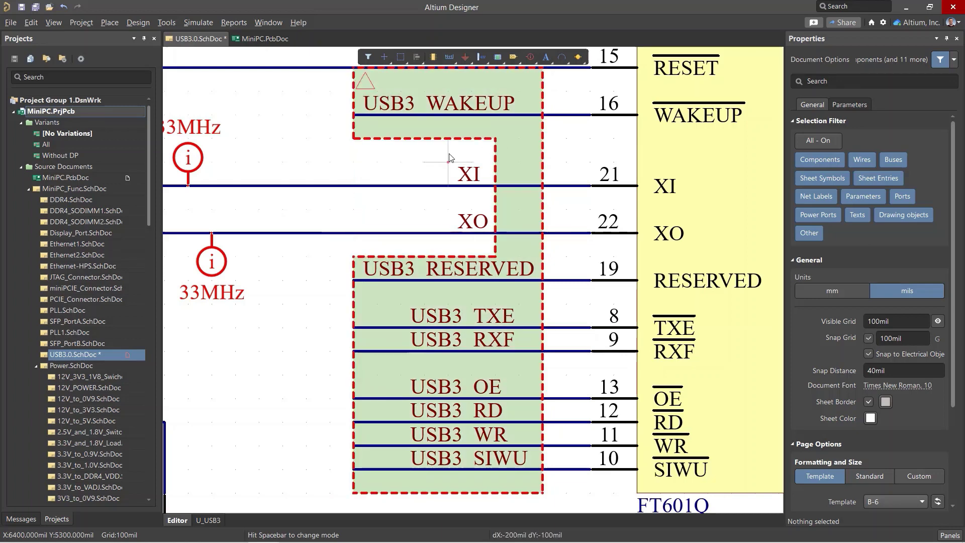
pyautogui.rightClick(446, 155)
# Step: Examine the USB3_RESERVED net label to check that the start of its text lies inside the blanket
pyautogui.keyDown('ctrl'); pyautogui.scroll(5, 364, 288); pyautogui.keyUp('ctrl')
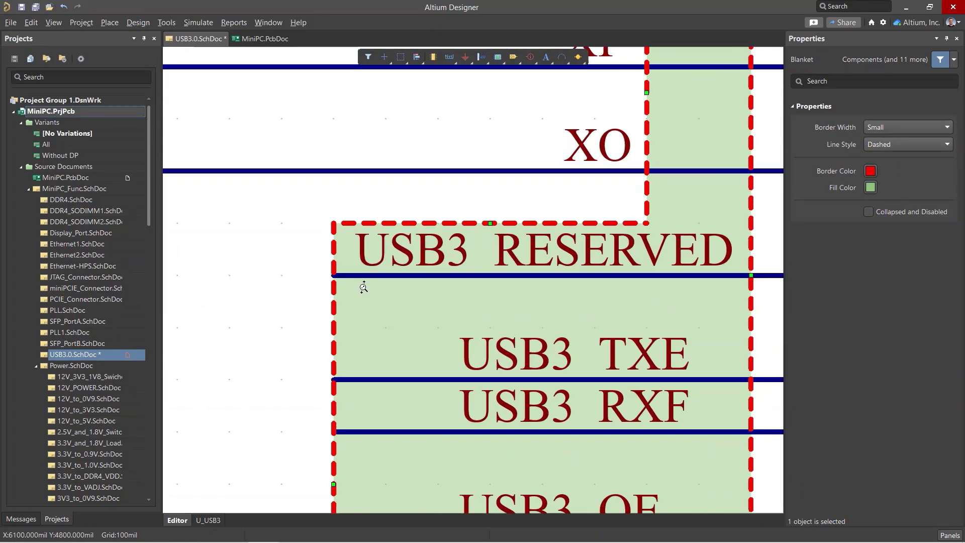
pyautogui.click(367, 276)
pyautogui.keyDown('ctrl'); pyautogui.scroll(-4, 357, 277); pyautogui.keyUp('ctrl')
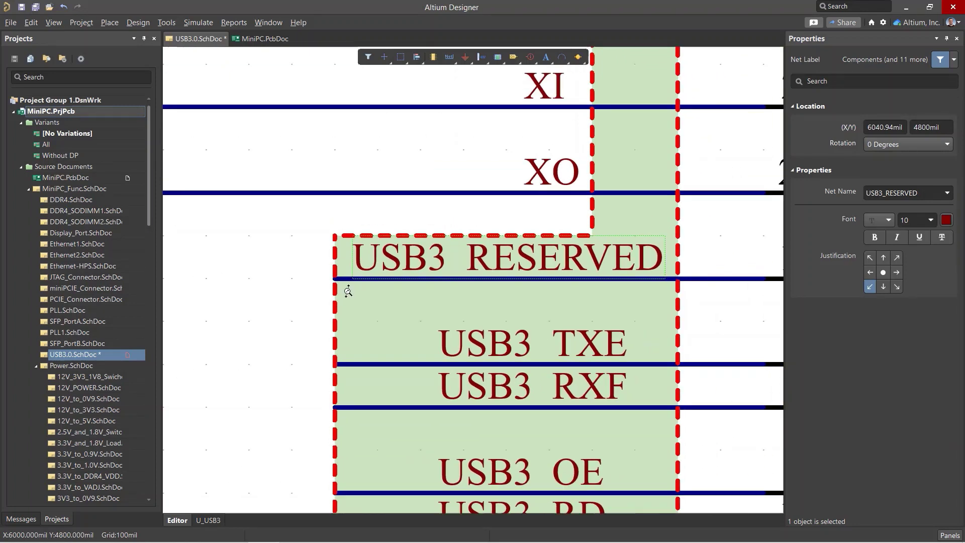
pyautogui.click(317, 300)
pyautogui.moveTo(495, 294); pyautogui.dragTo(365, 304, button='right')
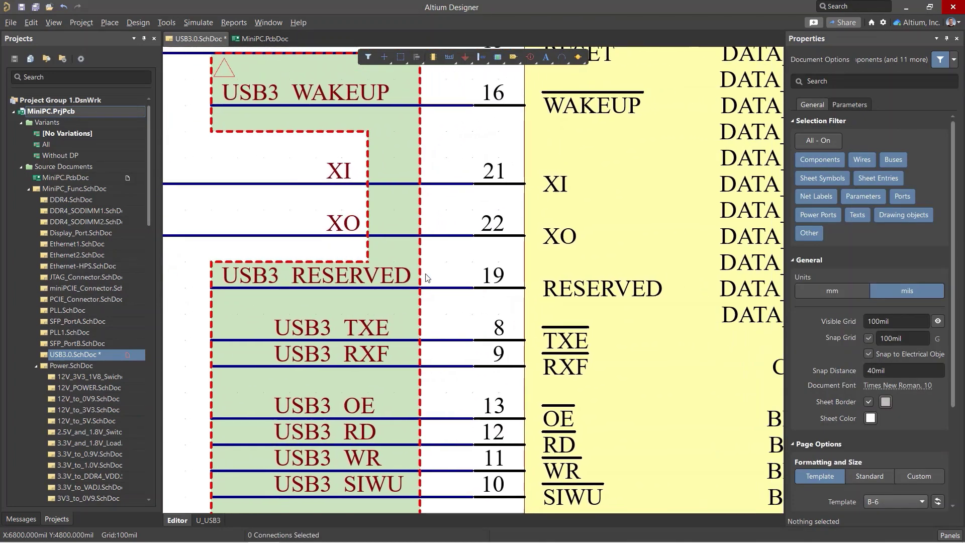
# Step: Extend the blanket's long vertical edge by 100 mil toward the FT601Q chip
pyautogui.click(421, 251)
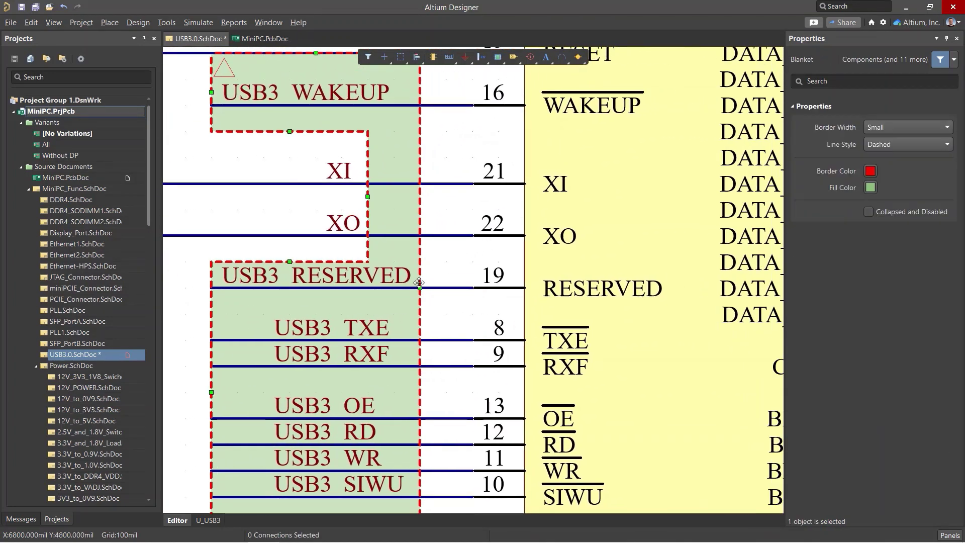
pyautogui.moveTo(421, 288); pyautogui.dragTo(446, 288)
pyautogui.click(465, 268)
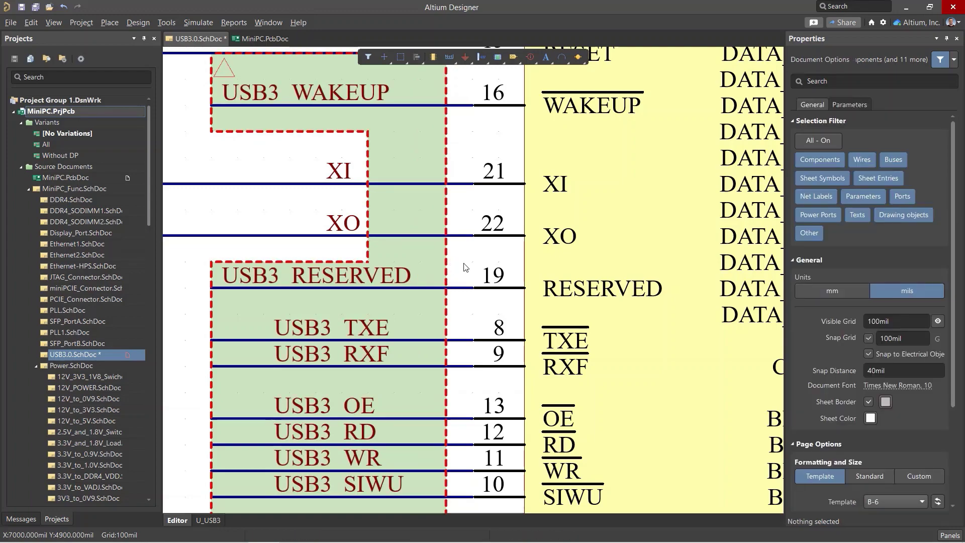
# Step: Place a copy of the data nets' USB3.0 parameter set on the lower corner of the new blanket around the control nets
pyautogui.keyDown('ctrl'); pyautogui.scroll(-3, 387, 271); pyautogui.keyUp('ctrl')
pyautogui.scroll(4, 521, 285)
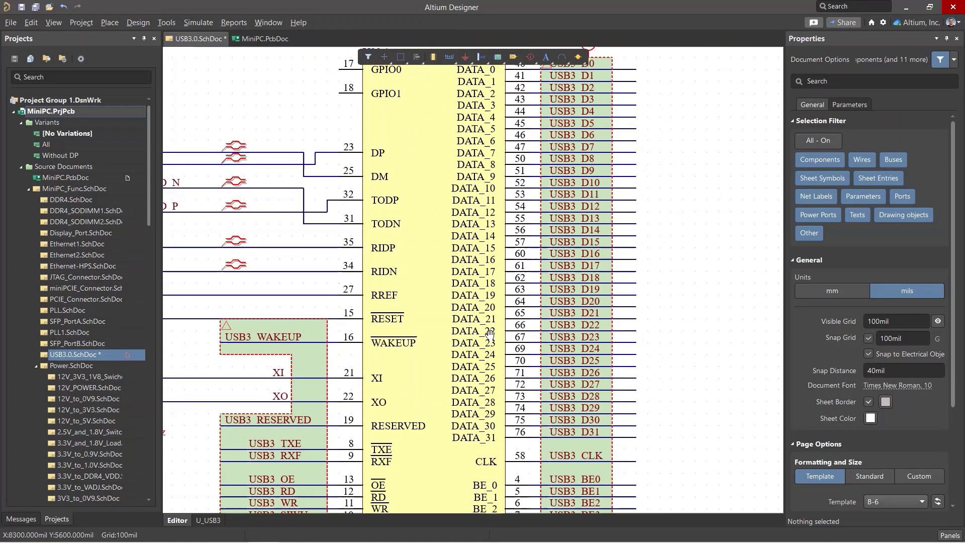
pyautogui.moveTo(563, 128); pyautogui.dragTo(318, 372)
pyautogui.rightClick(305, 367)
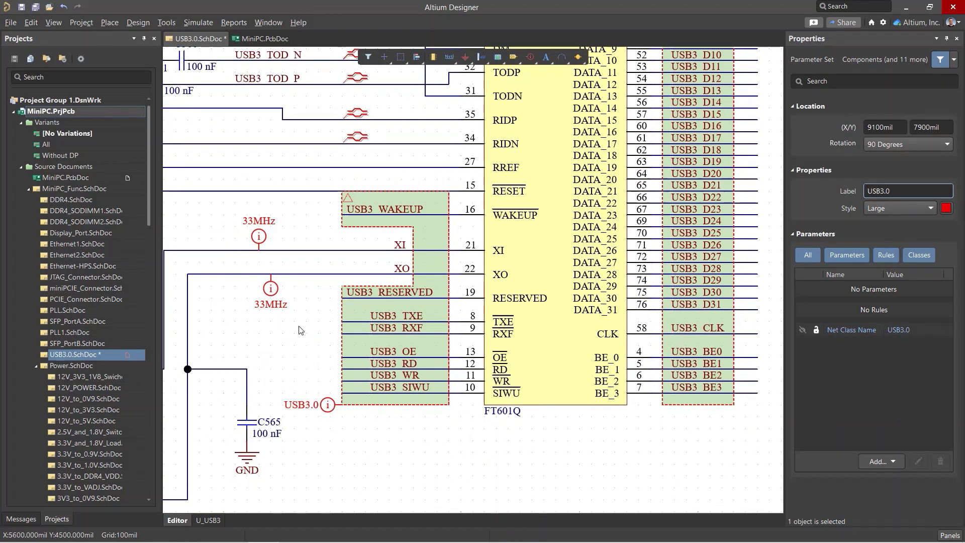
# Step: Update MiniPC.PcbDoc with the new net classes 33MHz and USB3.0, and highlight each class on the board
pyautogui.click(138, 23)
pyautogui.click(156, 38)
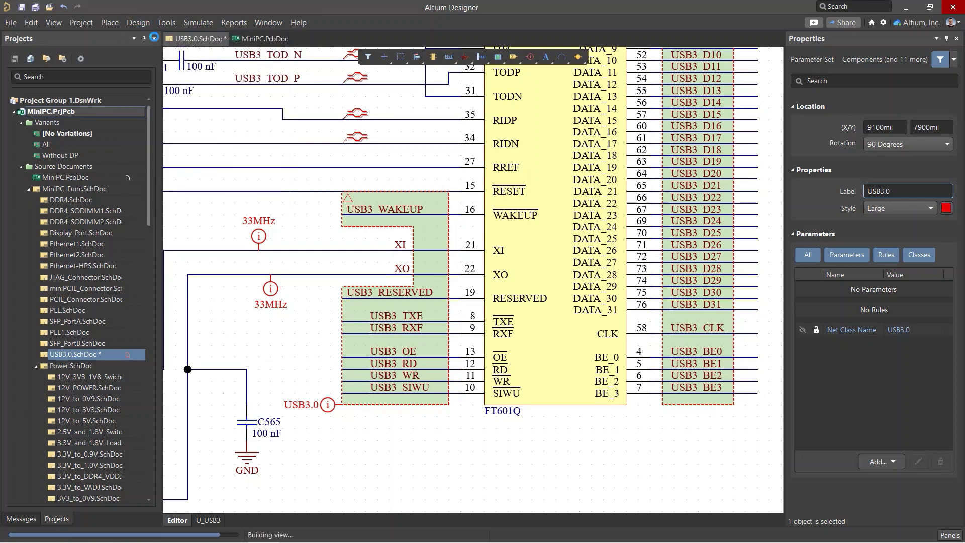
pyautogui.click(313, 424)
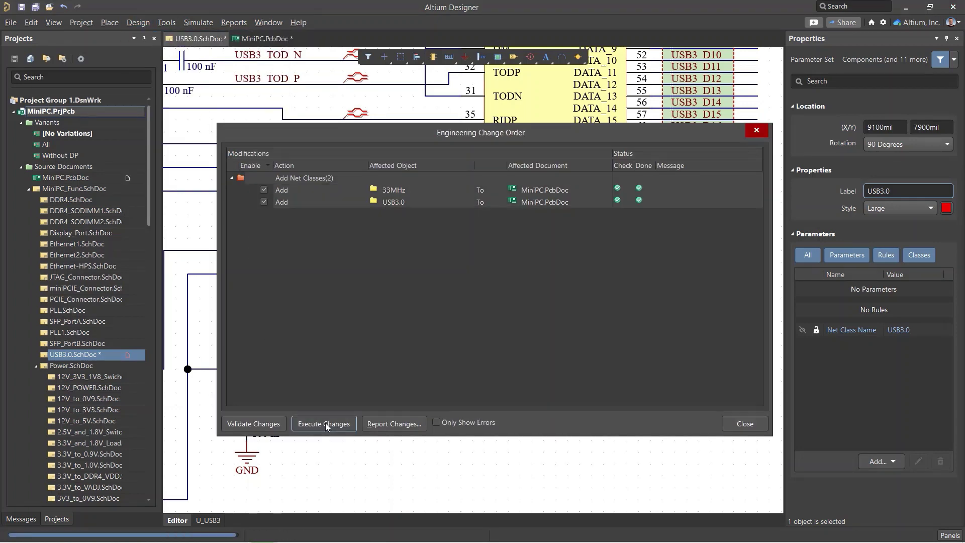
pyautogui.click(739, 424)
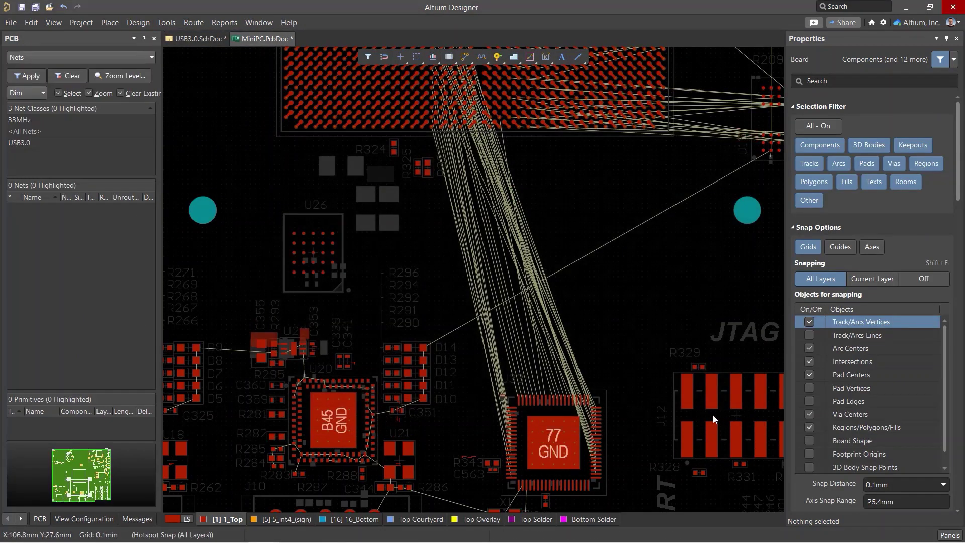
pyautogui.click(47, 120)
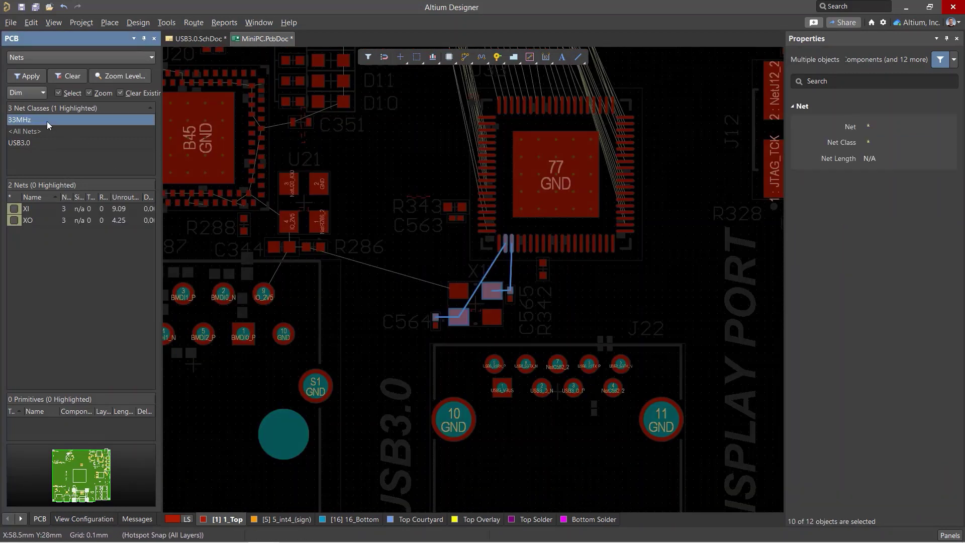
pyautogui.click(33, 143)
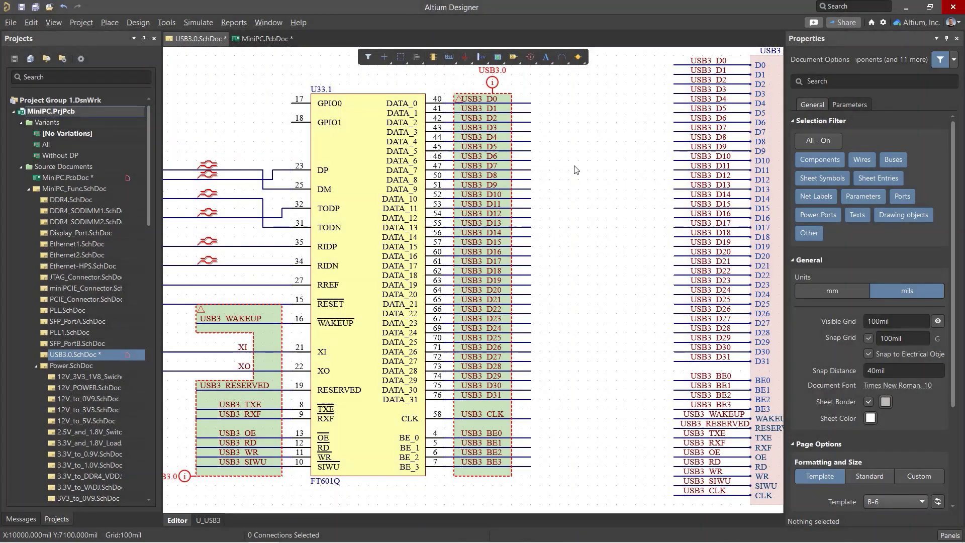
# Step: Draw a bus across the ends of the FT601Q chip's USB3_D0 to USB3_D31 wires and over to the matching wires of the USB3.0 harness connector
pyautogui.moveTo(576, 169); pyautogui.dragTo(467, 217, button='right')
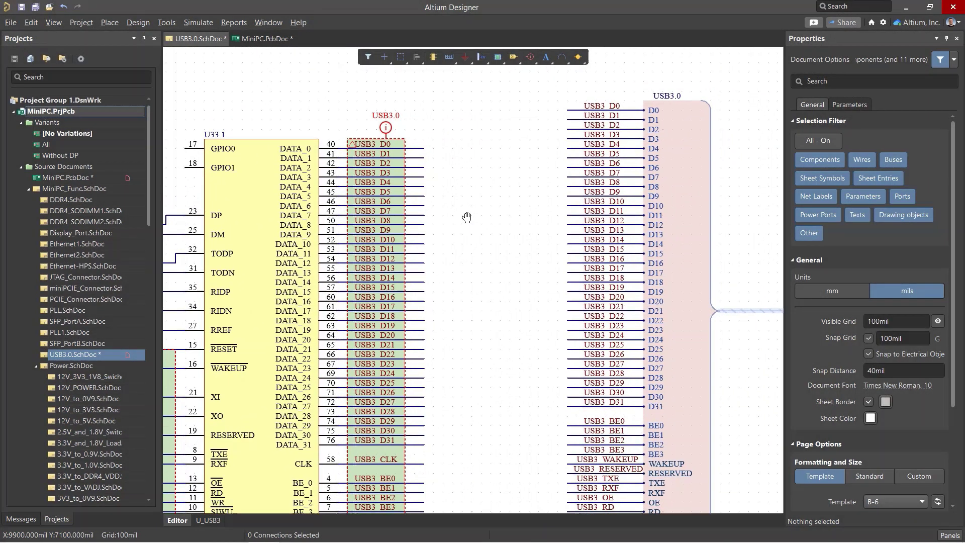
pyautogui.click(446, 61)
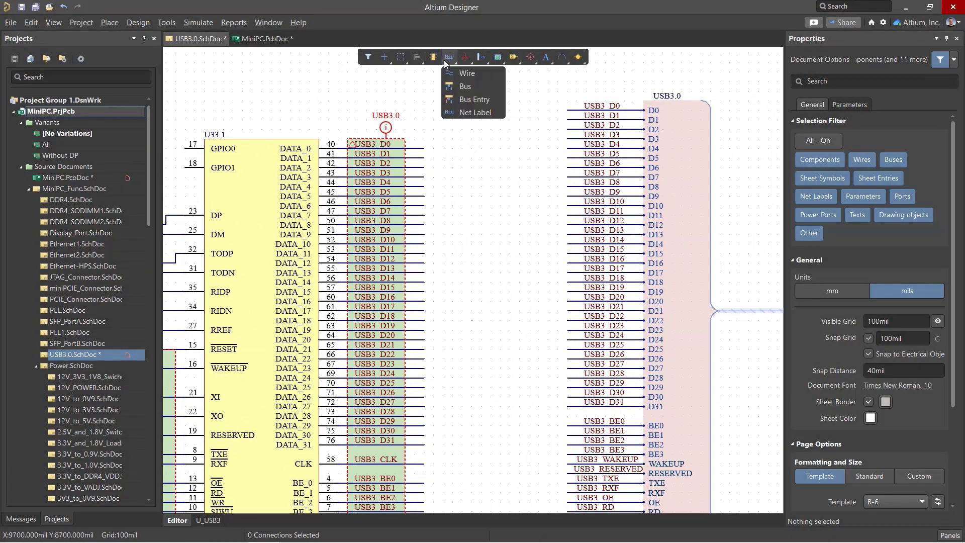
pyautogui.click(463, 87)
pyautogui.click(424, 445)
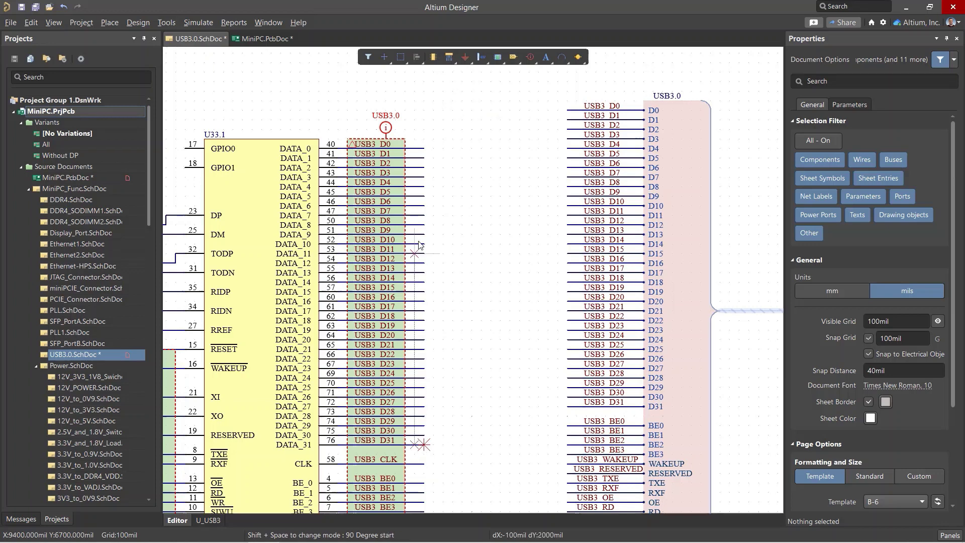
pyautogui.click(424, 92)
pyautogui.click(567, 92)
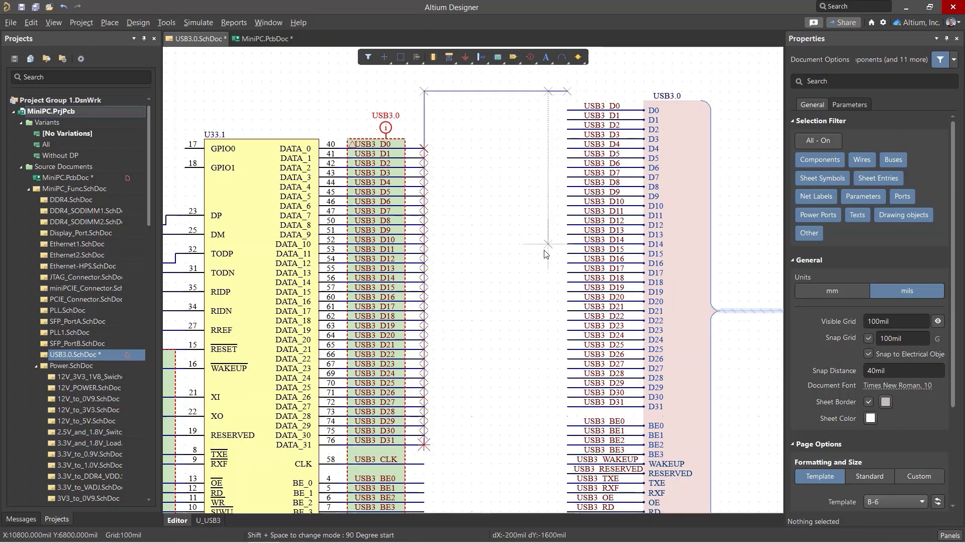
pyautogui.click(567, 407)
pyautogui.rightClick(502, 368)
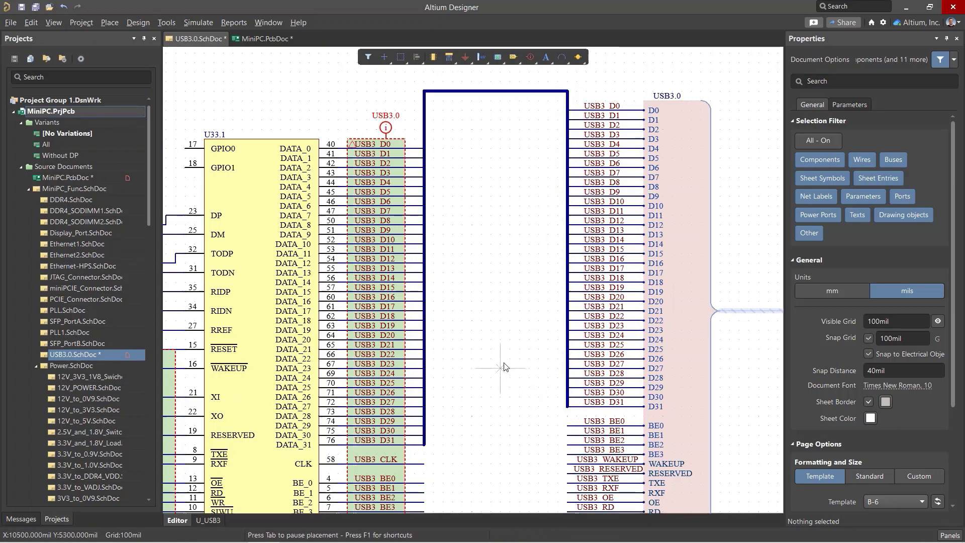
pyautogui.rightClick(502, 368)
pyautogui.scroll(3, 478, 179)
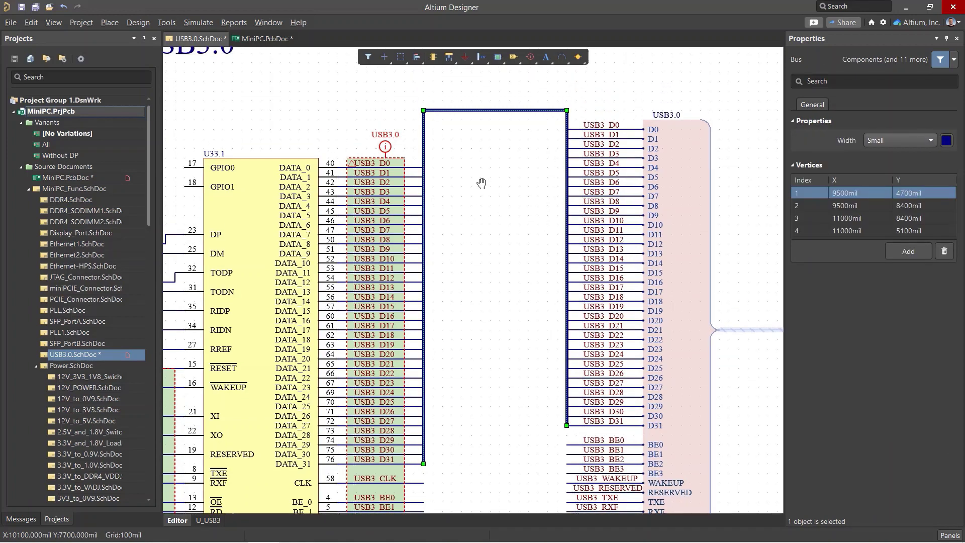
pyautogui.click(472, 236)
# Step: Place a copy of the USB3_D0 net label on the horizontal segment of the bus
pyautogui.keyDown('ctrl'); pyautogui.scroll(5, 393, 221); pyautogui.keyUp('ctrl')
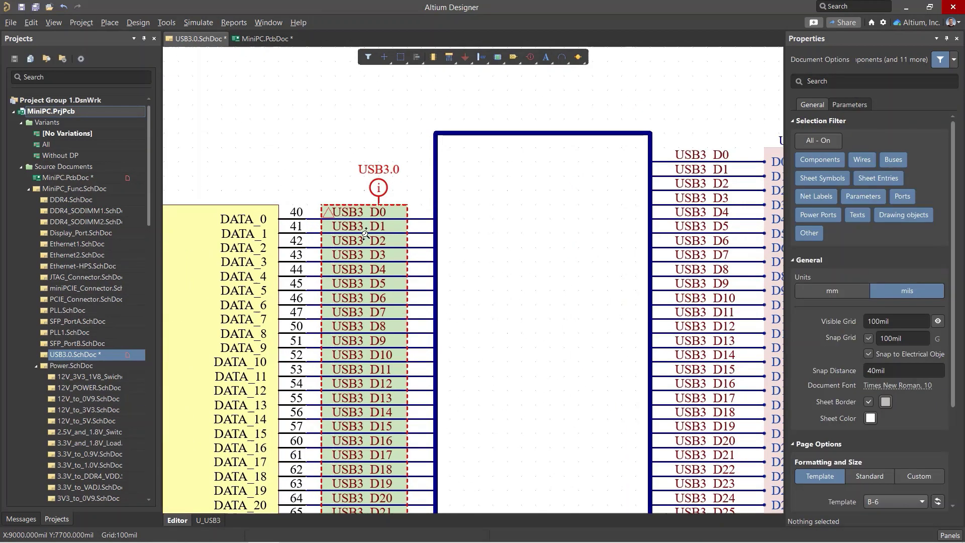
pyautogui.click(356, 193)
pyautogui.moveTo(581, 188); pyautogui.dragTo(442, 316, button='right')
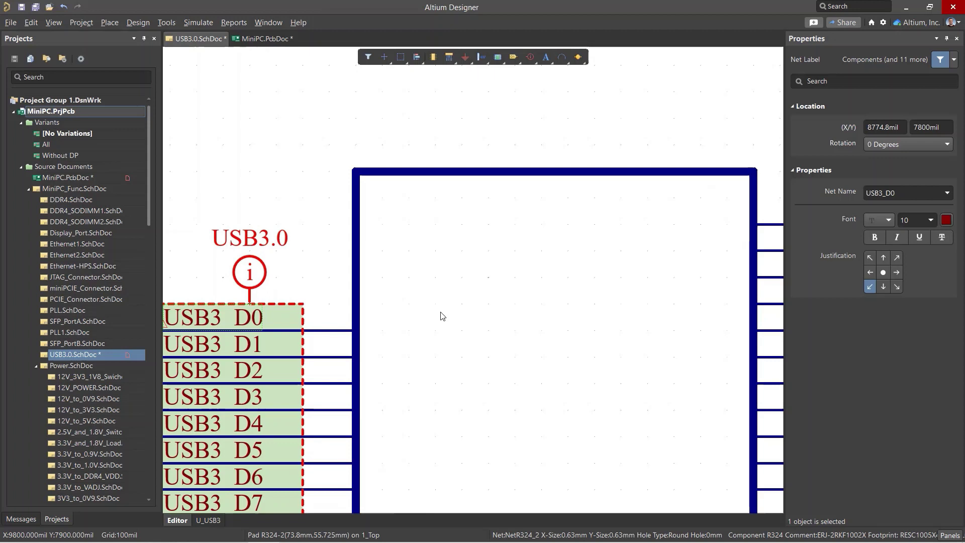
pyautogui.hotkey('ctrl', 'v')
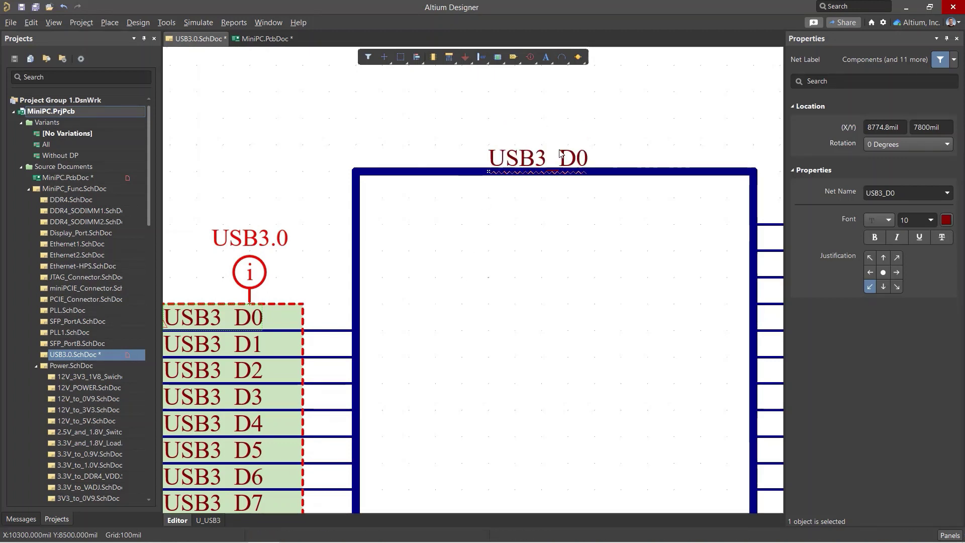
pyautogui.click(562, 153)
# Step: Set the net name of the label on the bus to USB3_D[0..31]
pyautogui.click(906, 194)
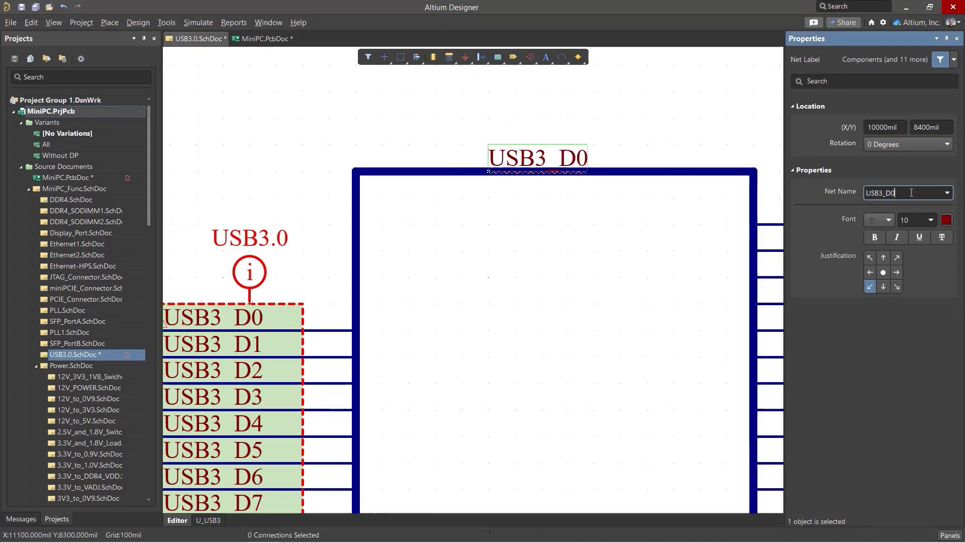
pyautogui.write('USB3_D[0..31]')
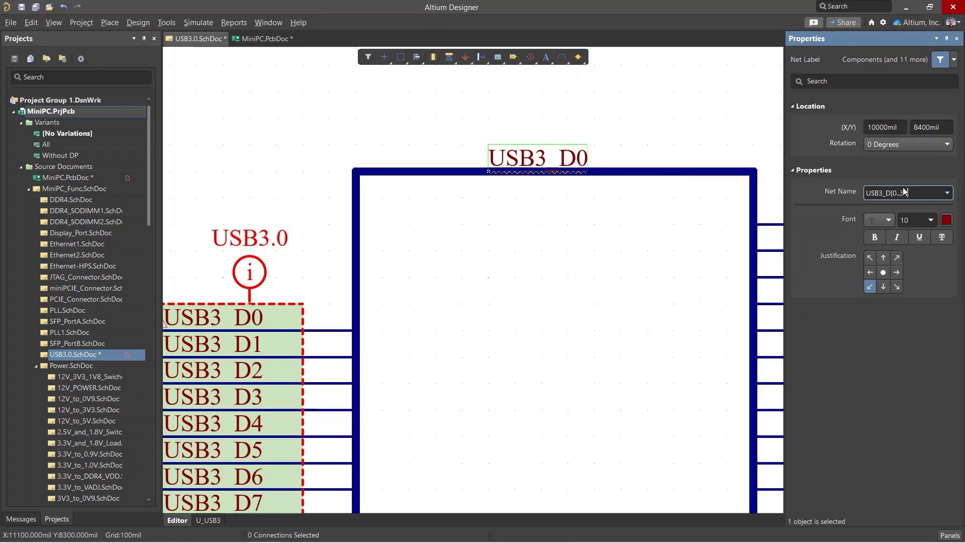
pyautogui.press('Return')
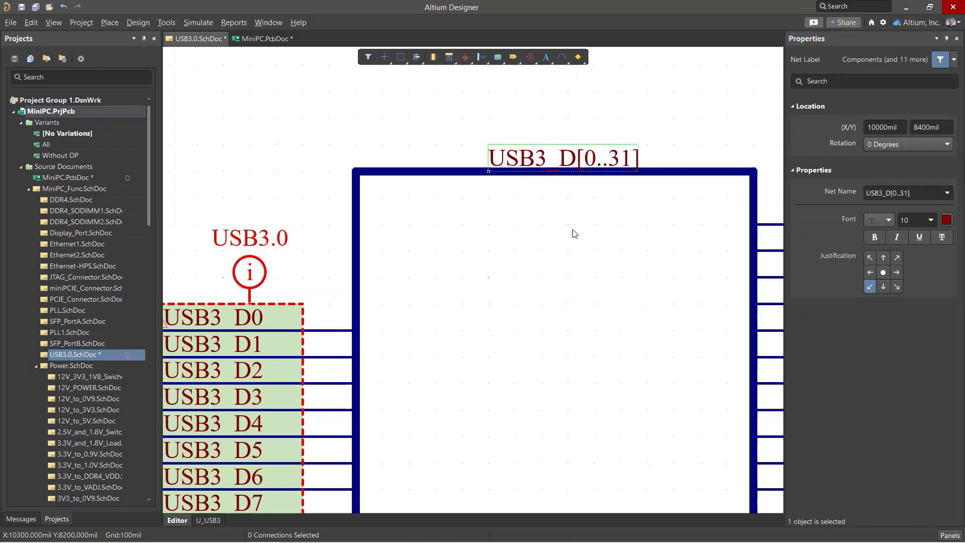
pyautogui.click(568, 233)
# Step: Update MiniPC.PcbDoc with the bus net class USB3_D[0..31], and highlight that class on the board
pyautogui.click(138, 25)
pyautogui.click(146, 37)
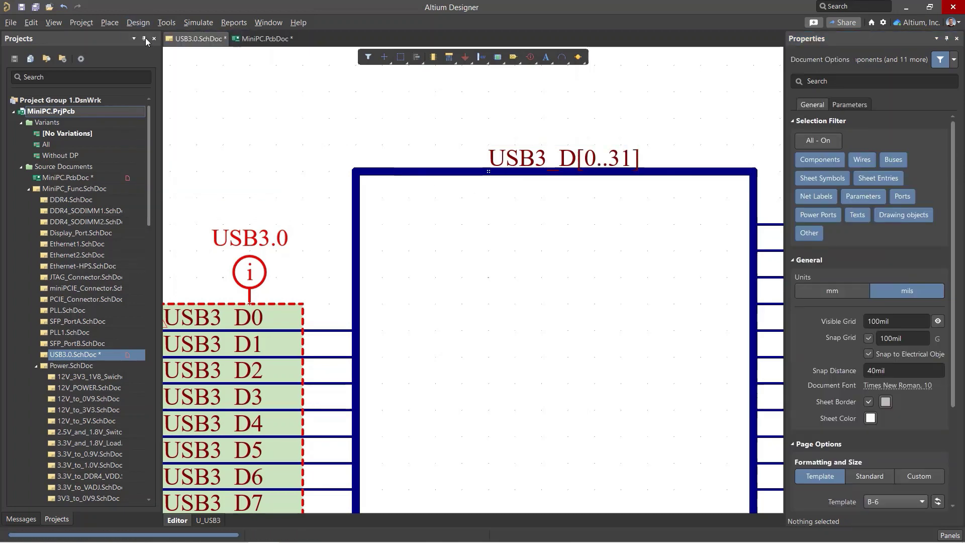
pyautogui.click(316, 424)
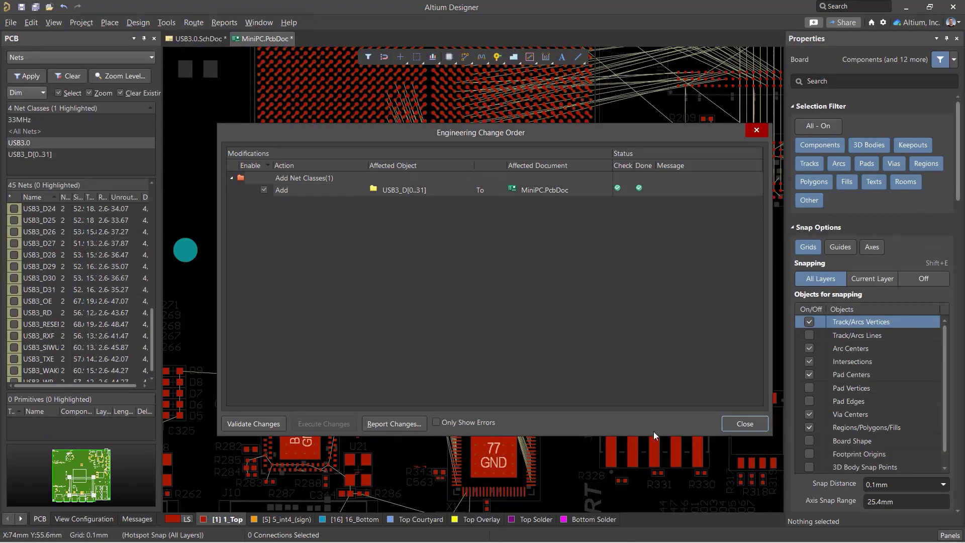
pyautogui.click(739, 423)
pyautogui.click(42, 155)
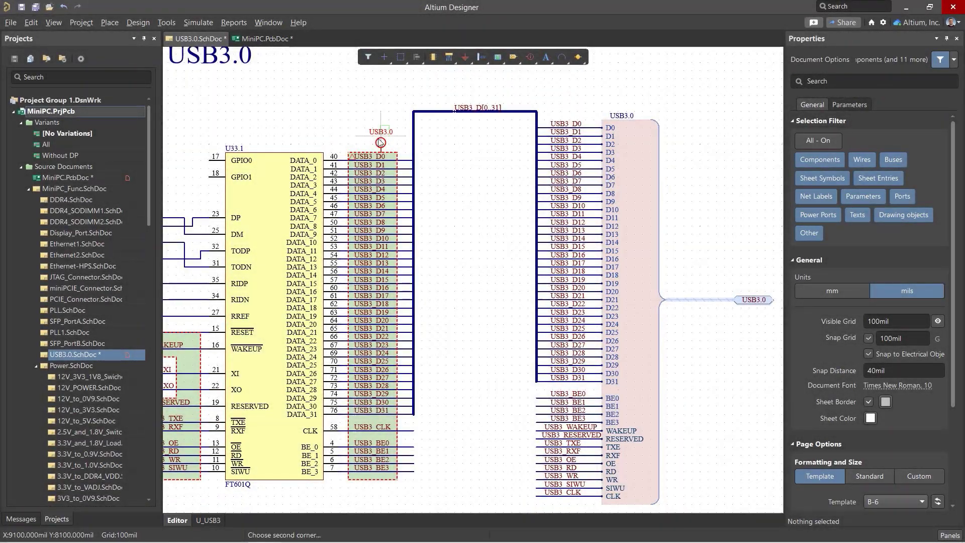
# Step: Delete the USB3.0 parameter set and the blanket around the USB3_D0 through USB3_BE3 net labels
pyautogui.click(378, 143)
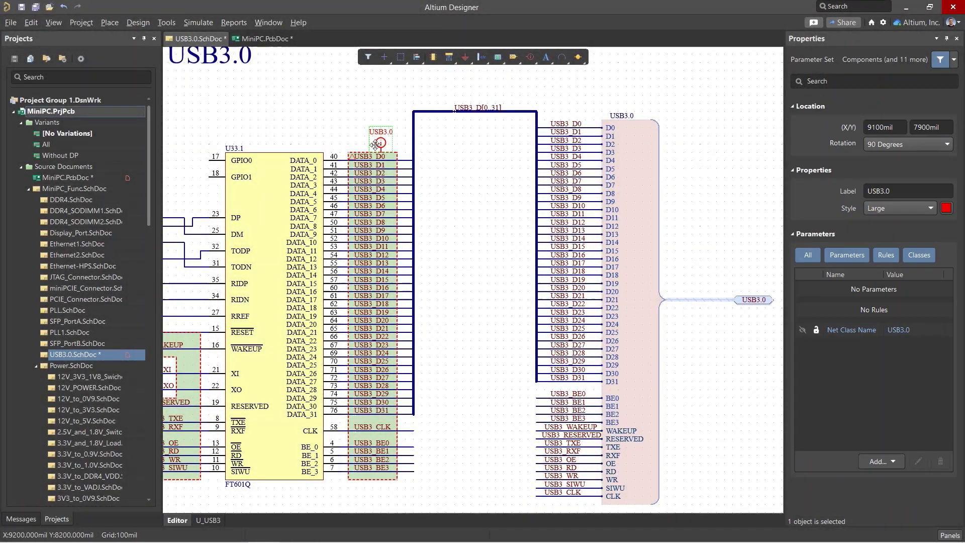
pyautogui.press('Delete')
pyautogui.click(394, 153)
pyautogui.press('Delete')
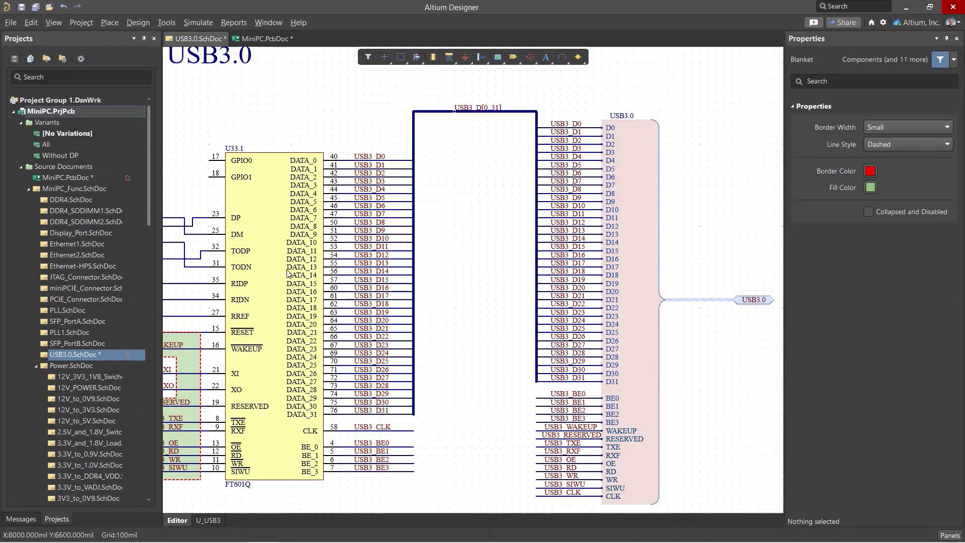
# Step: Delete the blanket around the USB3_WAKEUP through USB3_SIWU control net labels
pyautogui.moveTo(298, 269); pyautogui.dragTo(432, 171, button='right')
pyautogui.click(276, 258)
pyautogui.press('Delete')
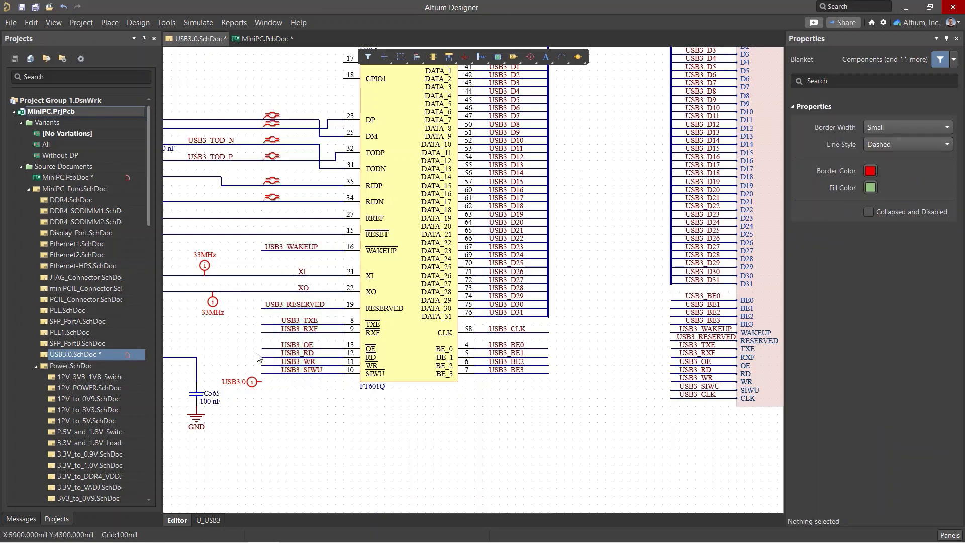
# Step: Delete the remaining USB3.0 parameter set beside the USB3_SIWU net
pyautogui.click(254, 382)
pyautogui.press('Delete')
# Step: Place a net label on the signal harness line leading to the USB3.0 port
pyautogui.moveTo(635, 275); pyautogui.dragTo(319, 347, button='right')
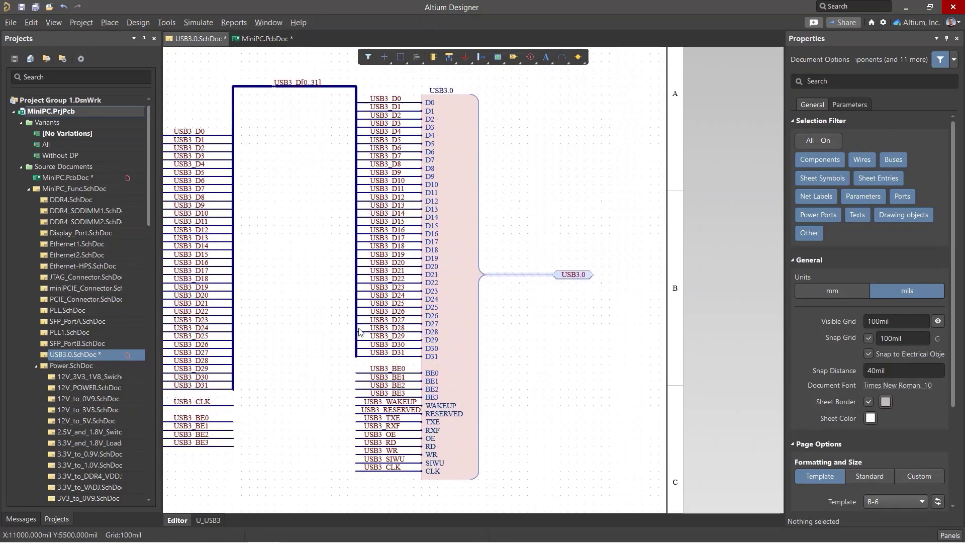
pyautogui.click(449, 57)
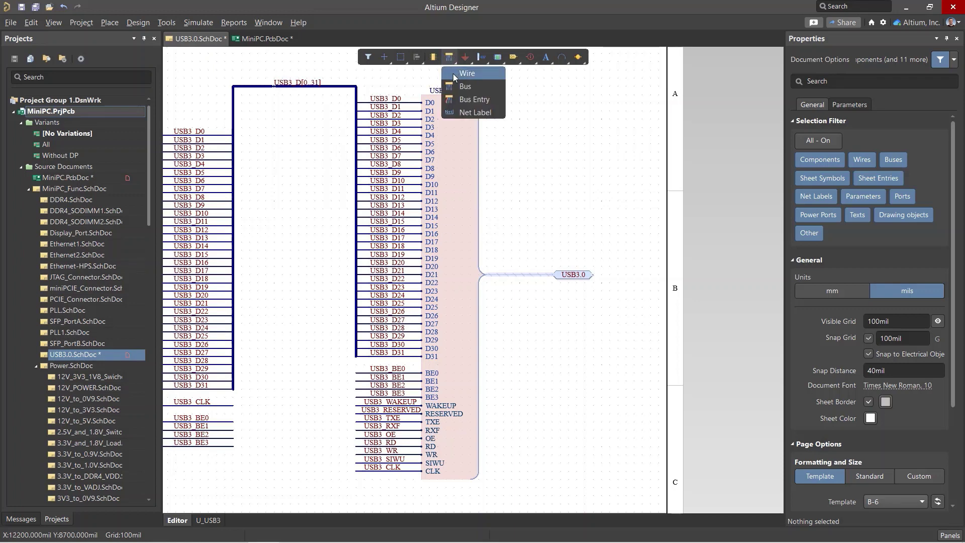
pyautogui.click(462, 112)
pyautogui.keyDown('ctrl'); pyautogui.scroll(2, 505, 245); pyautogui.keyUp('ctrl')
pyautogui.keyDown('ctrl'); pyautogui.scroll(1, 504, 244); pyautogui.keyUp('ctrl')
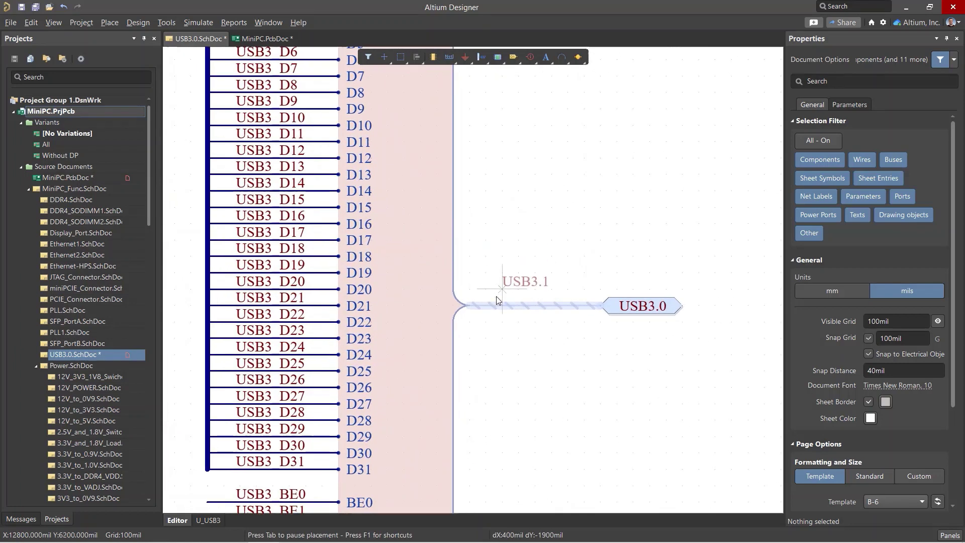
pyautogui.click(503, 305)
pyautogui.press('Escape')
# Step: Set the net name of the label on the signal harness to USB_SIG
pyautogui.click(905, 194)
pyautogui.press('BackSpace')
pyautogui.press('BackSpace')
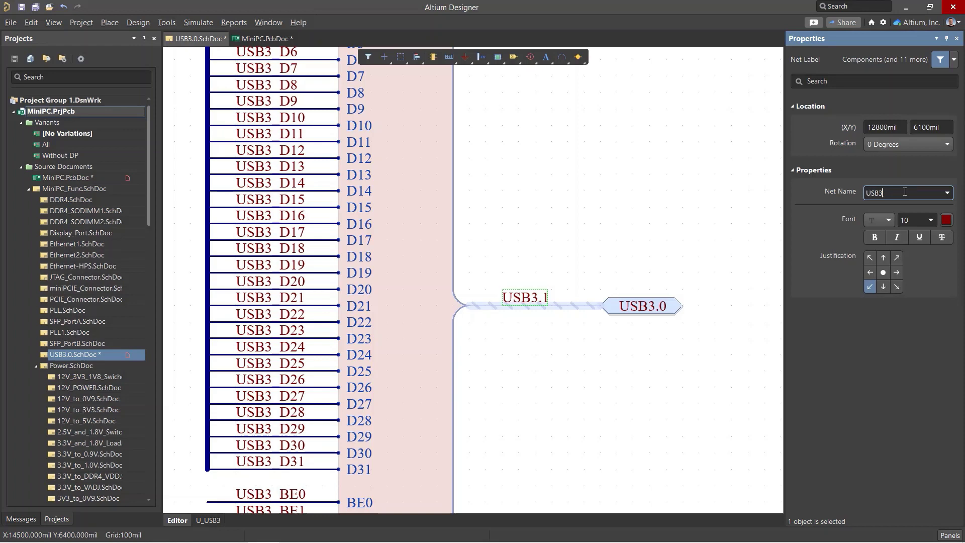
pyautogui.click(525, 175)
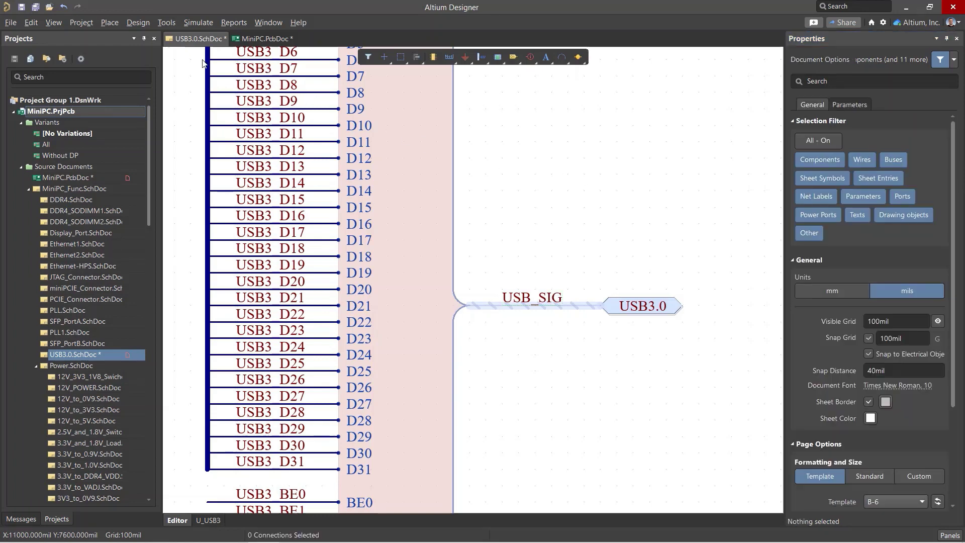
# Step: Update MiniPC.PcbDoc with the net class name change to USB_SIG, and highlight that class on the board
pyautogui.click(137, 23)
pyautogui.click(151, 38)
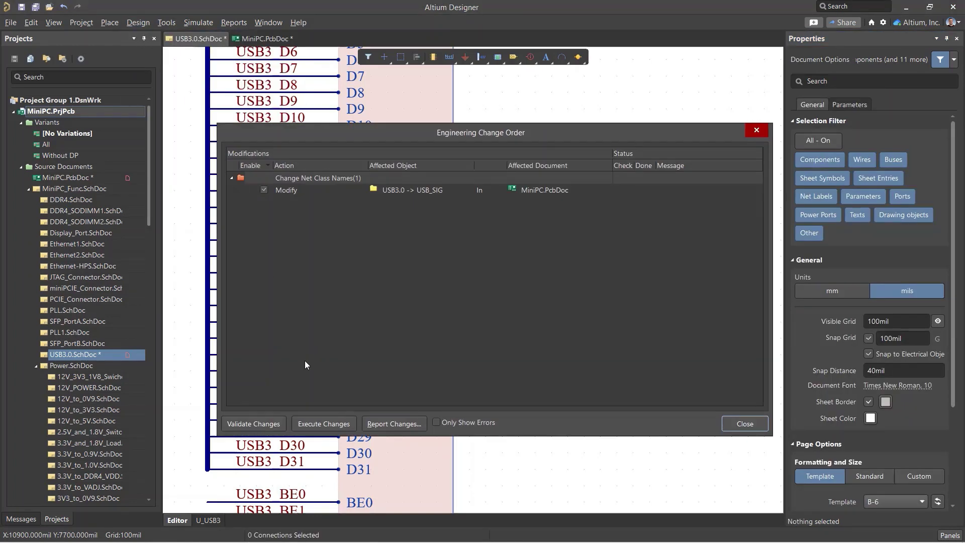
pyautogui.click(322, 424)
pyautogui.click(737, 424)
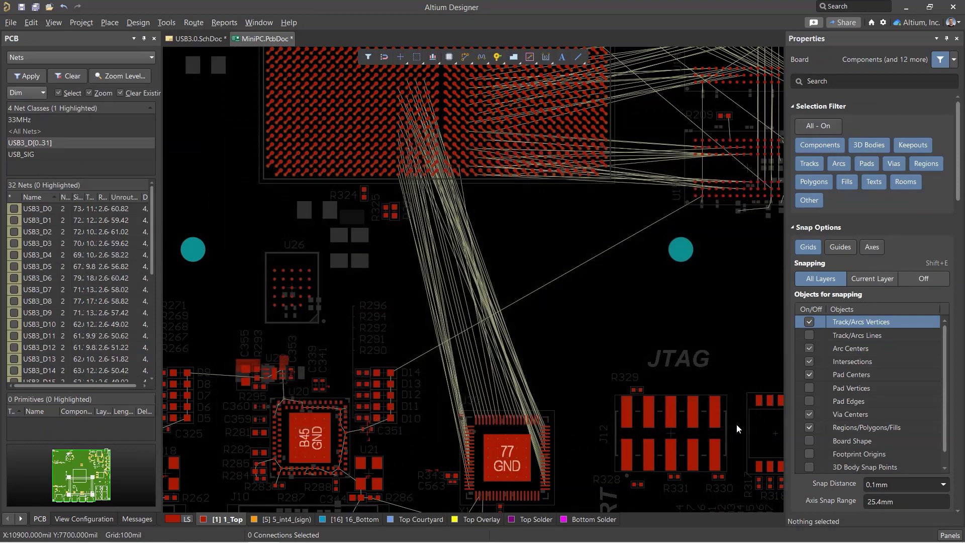
pyautogui.click(40, 152)
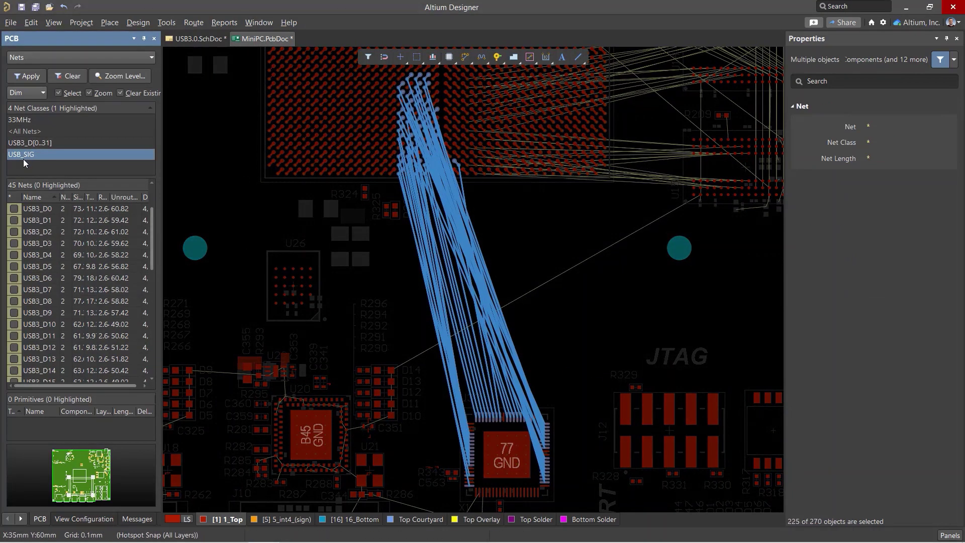
pyautogui.click(216, 194)
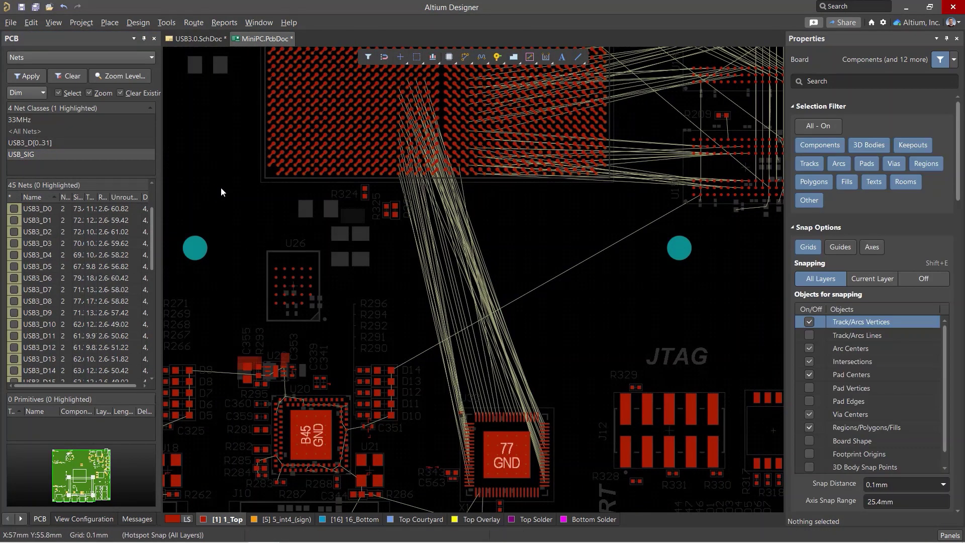
# Step: Return to the USB3.0 schematic and check the automatic net class generation settings in the MiniPC project options
pyautogui.click(207, 43)
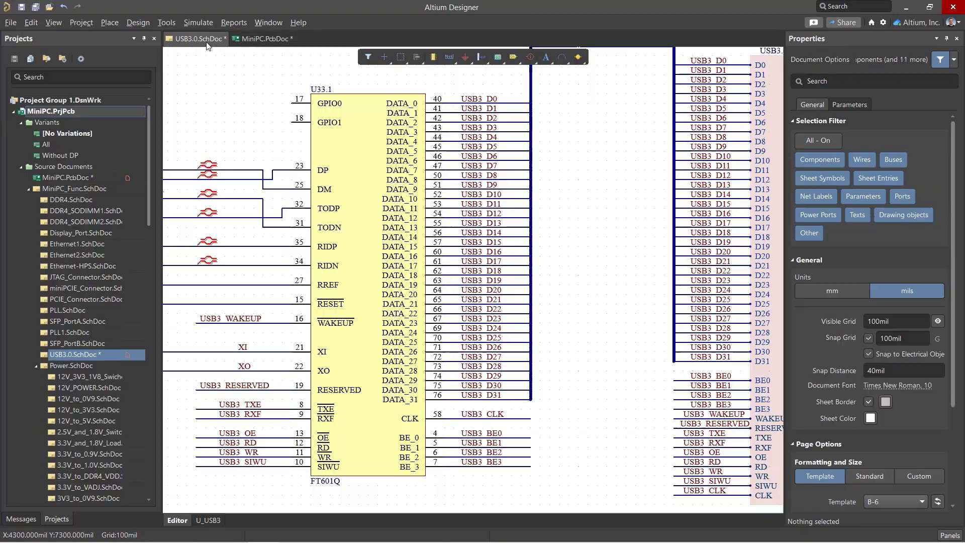
pyautogui.rightClick(73, 111)
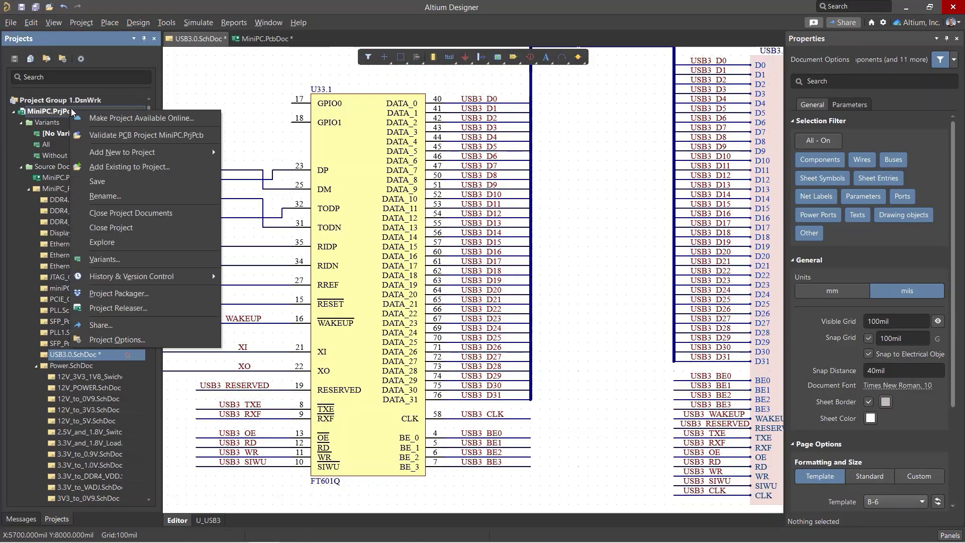
pyautogui.click(117, 340)
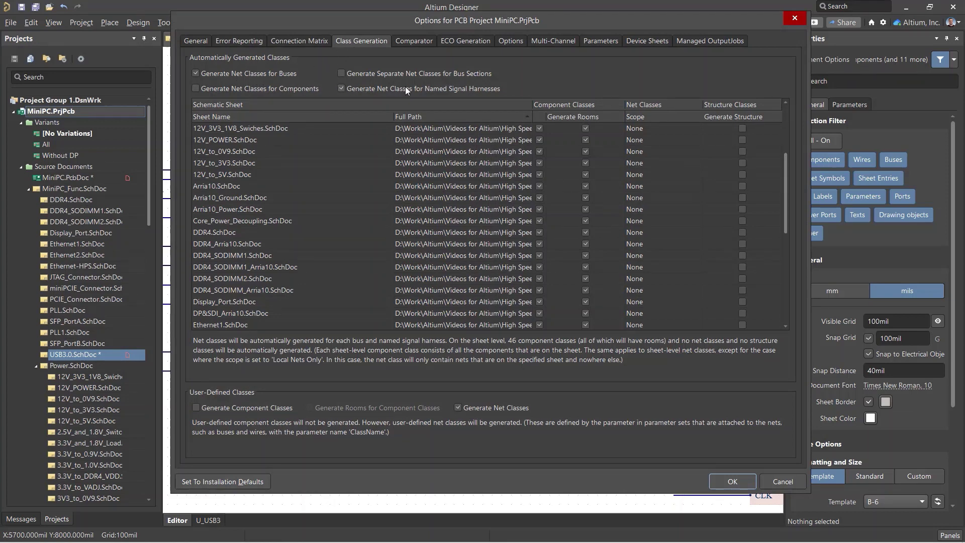
pyautogui.click(728, 488)
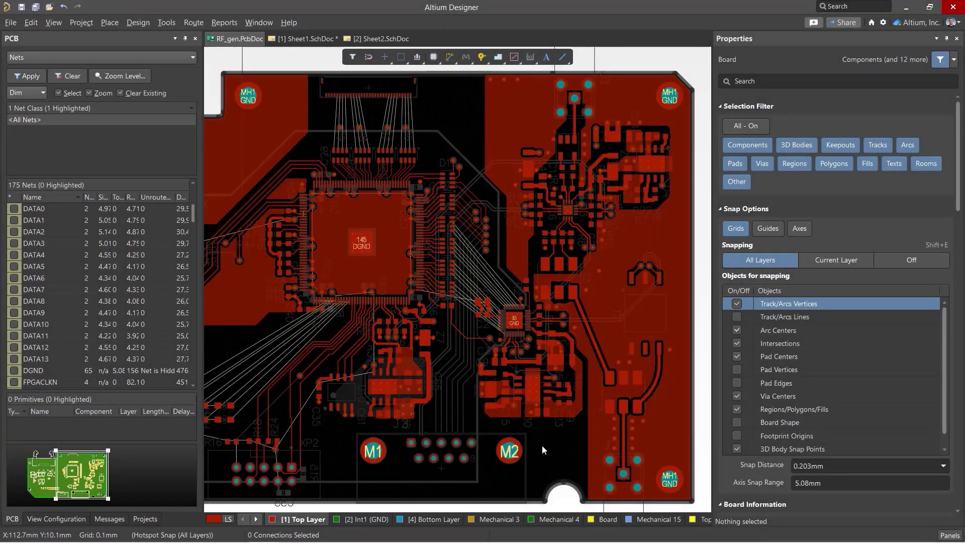
pyautogui.rightClick(140, 145)
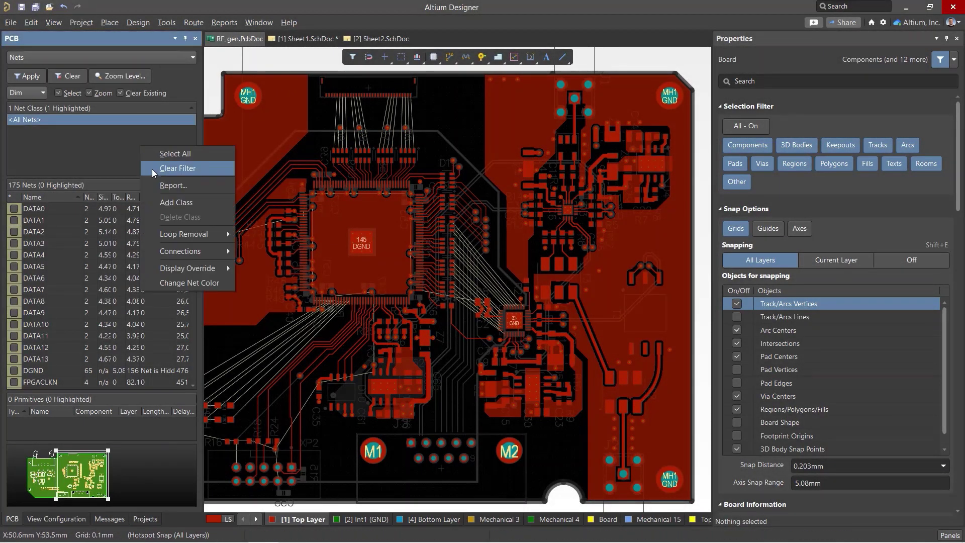
pyautogui.click(183, 203)
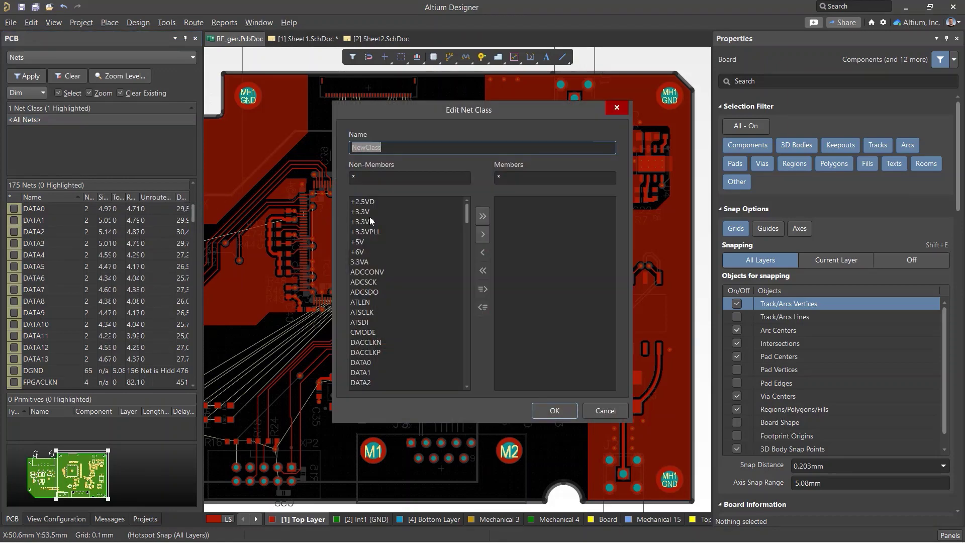
pyautogui.click(617, 108)
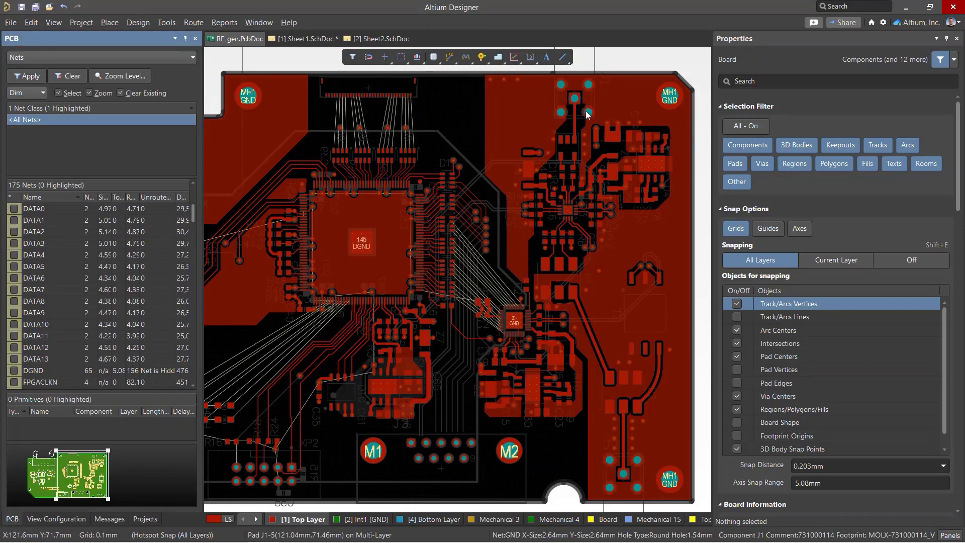
# Step: Add a net class named DATA to the object classes of RF_gen.PcbDoc
pyautogui.click(147, 23)
pyautogui.click(157, 189)
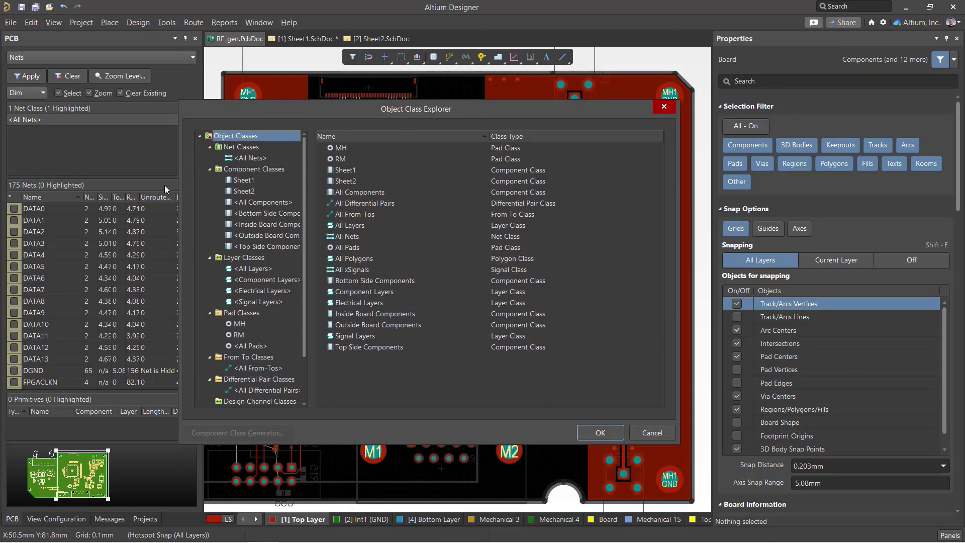
pyautogui.rightClick(242, 158)
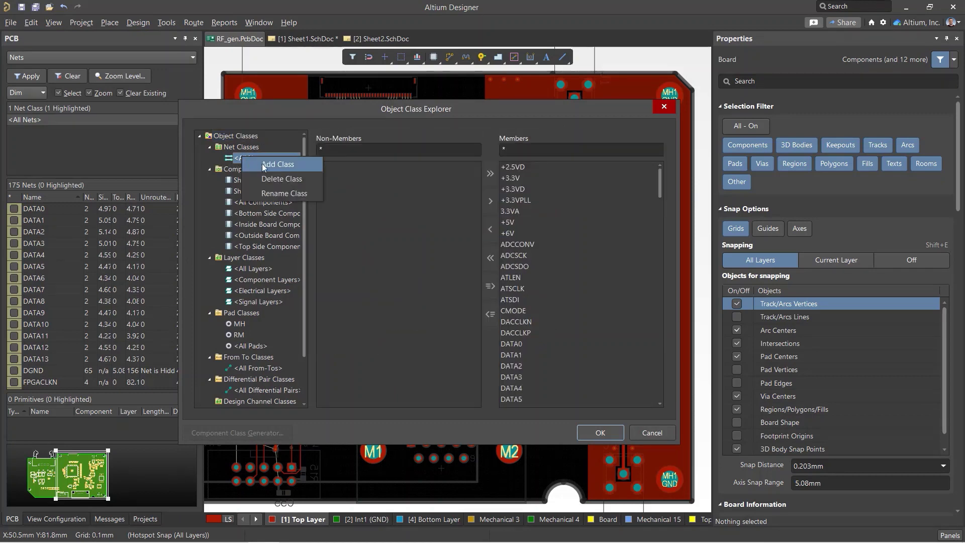
pyautogui.click(263, 164)
pyautogui.write('DATA')
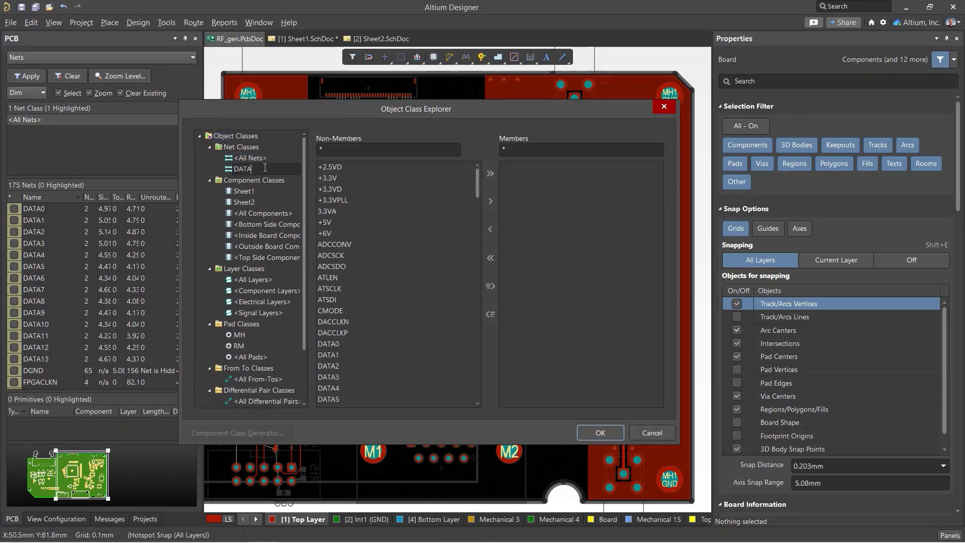
pyautogui.press('Return')
# Step: Filter the non-member nets by "data" and make DATA0 through DATA13 members of the DATA net class
pyautogui.click(357, 150)
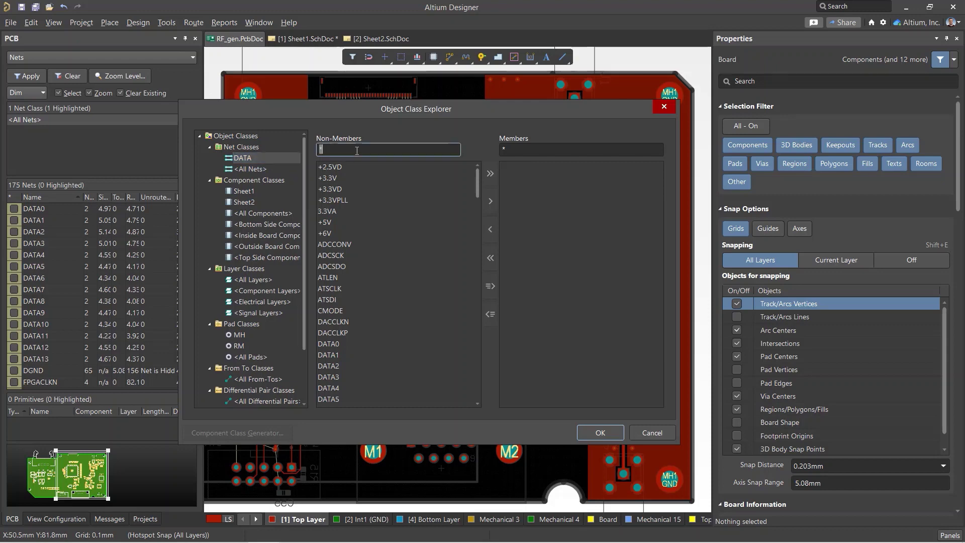
pyautogui.write('data')
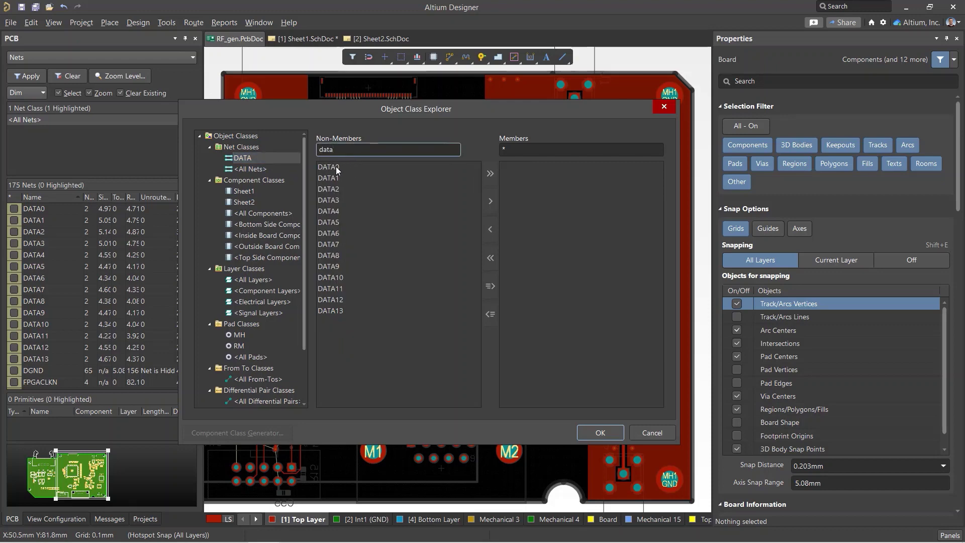
pyautogui.keyDown('shift'); pyautogui.click(333, 311); pyautogui.keyUp('shift')
pyautogui.click(490, 202)
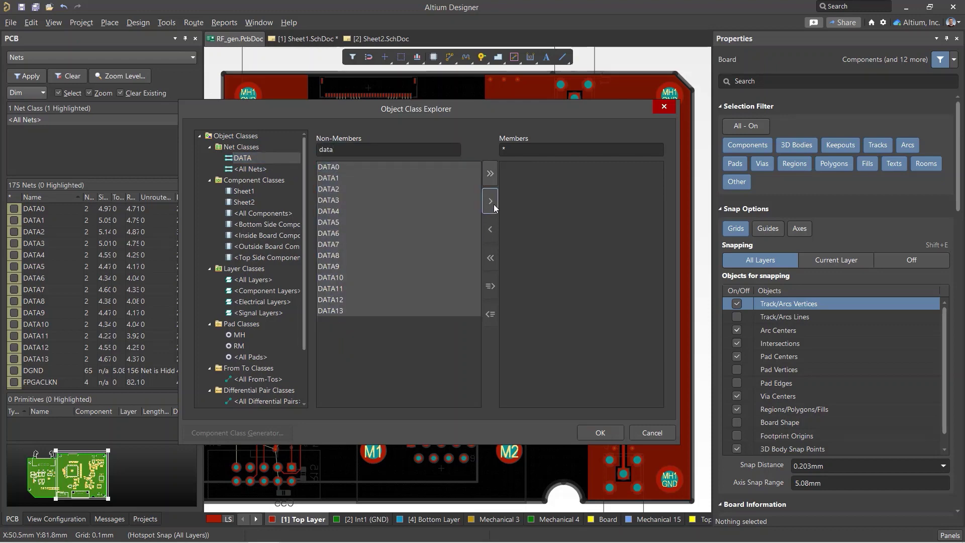
pyautogui.click(599, 432)
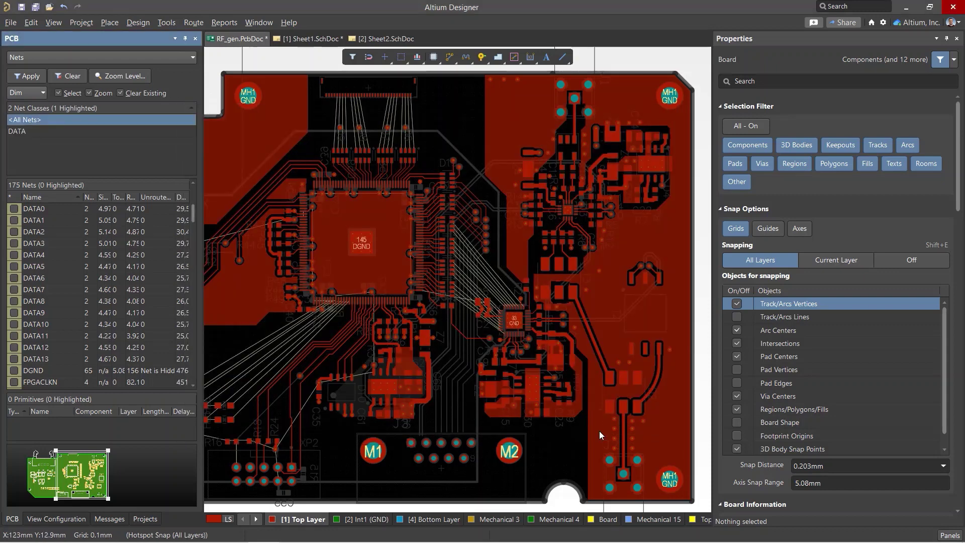
# Step: Highlight the nets of the DATA class on the board, and clear the highlighting
pyautogui.click(80, 133)
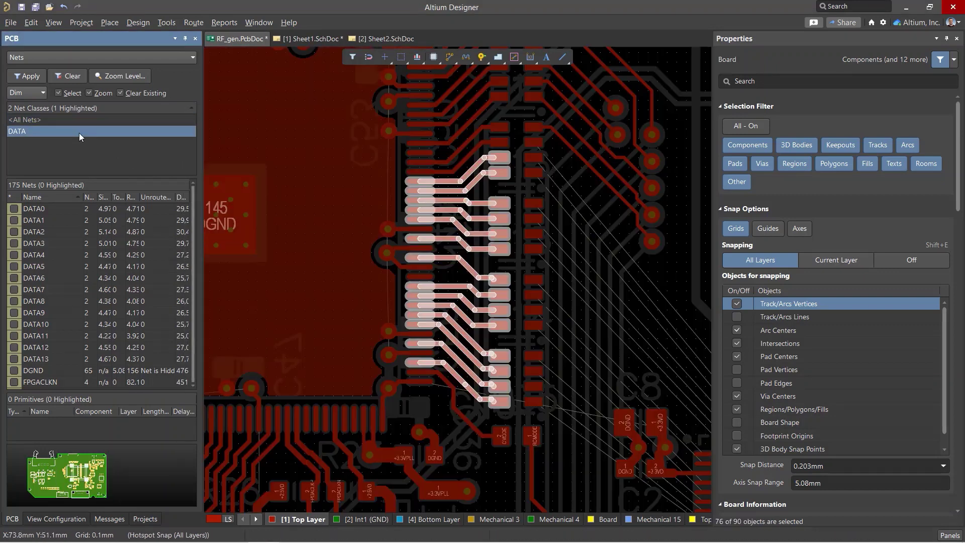
pyautogui.keyDown('ctrl'); pyautogui.scroll(-3, 315, 236); pyautogui.keyUp('ctrl')
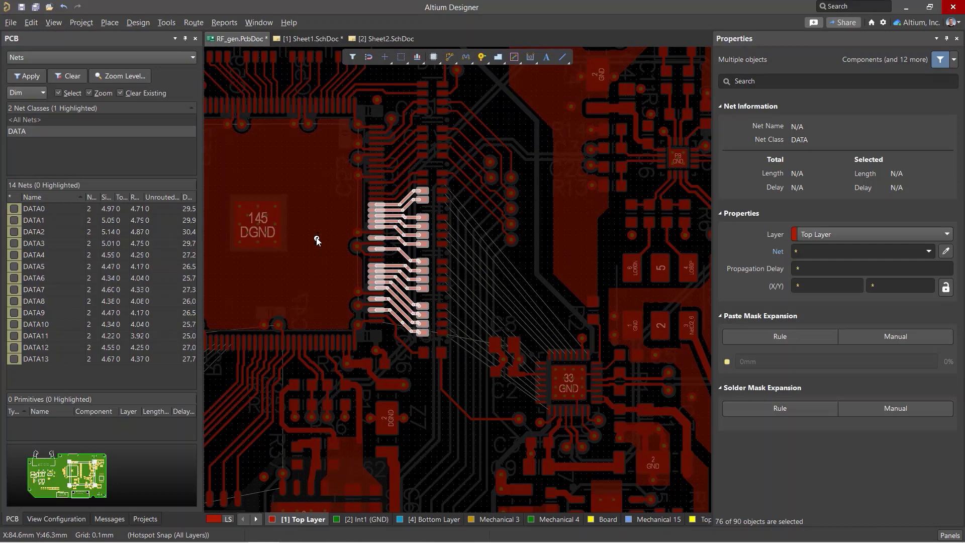
pyautogui.hotkey('shift', 'c')
# Step: Create a net class named RF from the selected NetD2_2, NetD2_3 and NetD2_6 tracks
pyautogui.moveTo(590, 451); pyautogui.dragTo(277, 222, button='right')
pyautogui.keyDown('ctrl'); pyautogui.scroll(1, 447, 303); pyautogui.keyUp('ctrl')
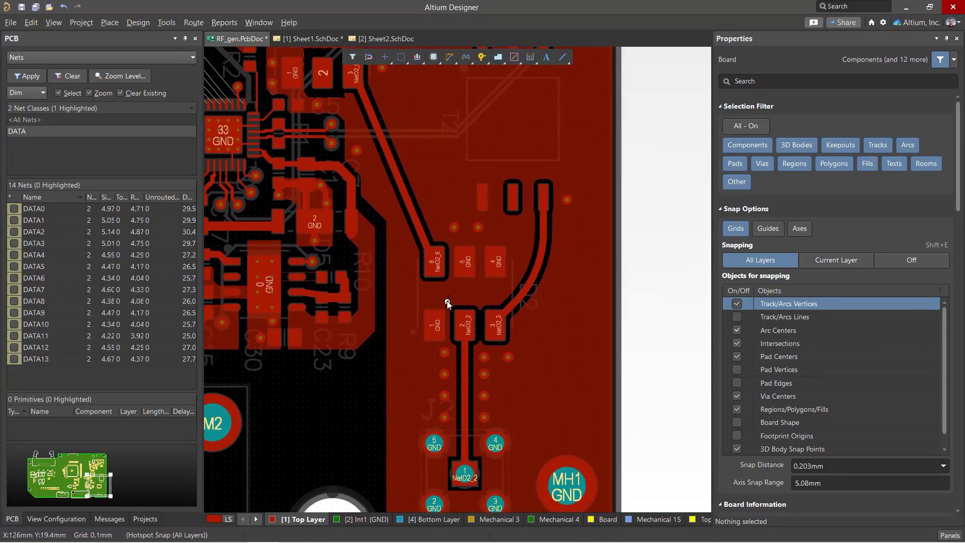
pyautogui.click(466, 369)
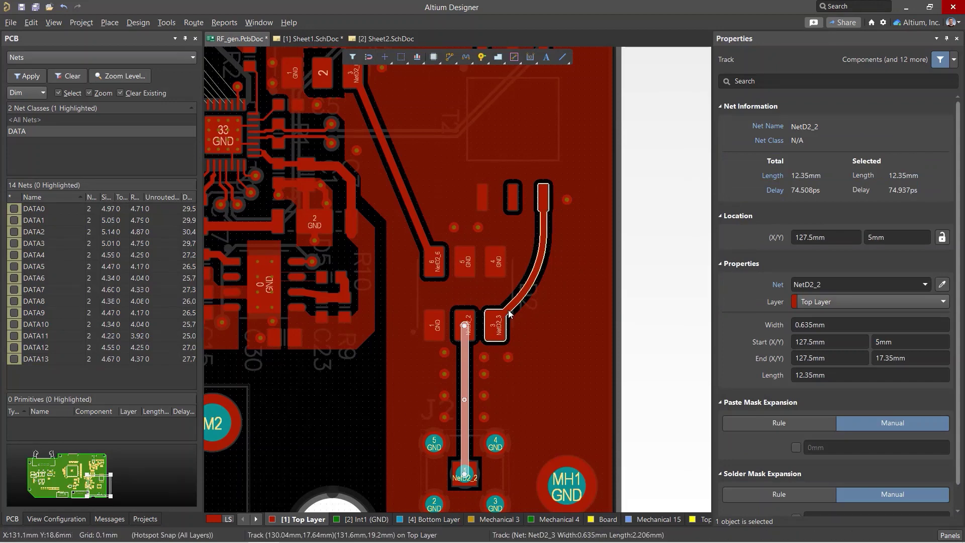
pyautogui.keyDown('shift'); pyautogui.click(508, 310); pyautogui.keyUp('shift')
pyautogui.keyDown('shift'); pyautogui.click(427, 240); pyautogui.keyUp('shift')
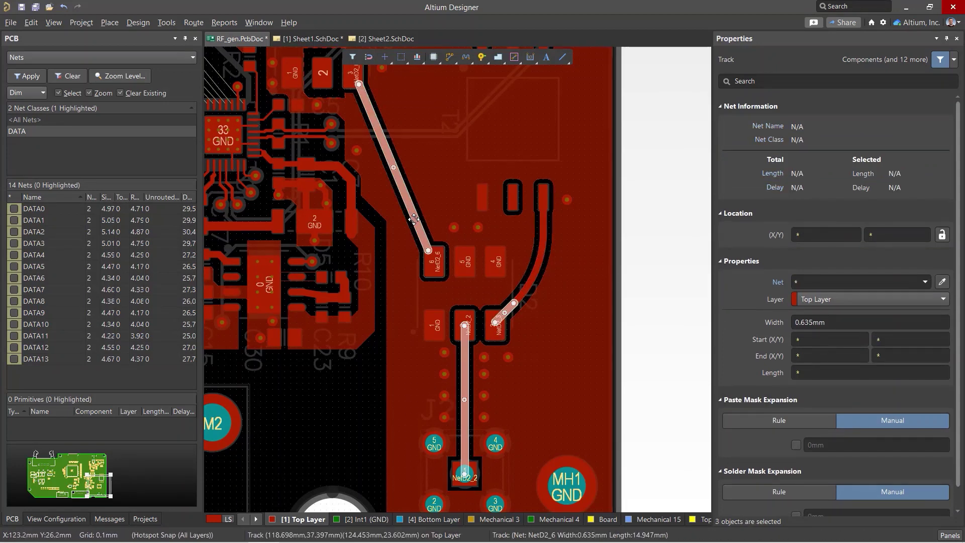
pyautogui.rightClick(417, 223)
pyautogui.moveTo(505, 361)
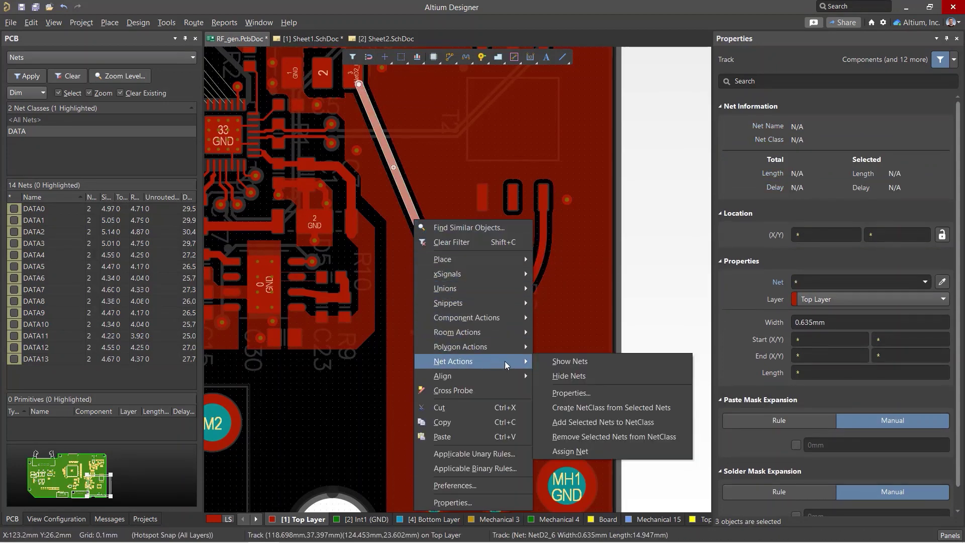
pyautogui.click(603, 410)
pyautogui.write('RF')
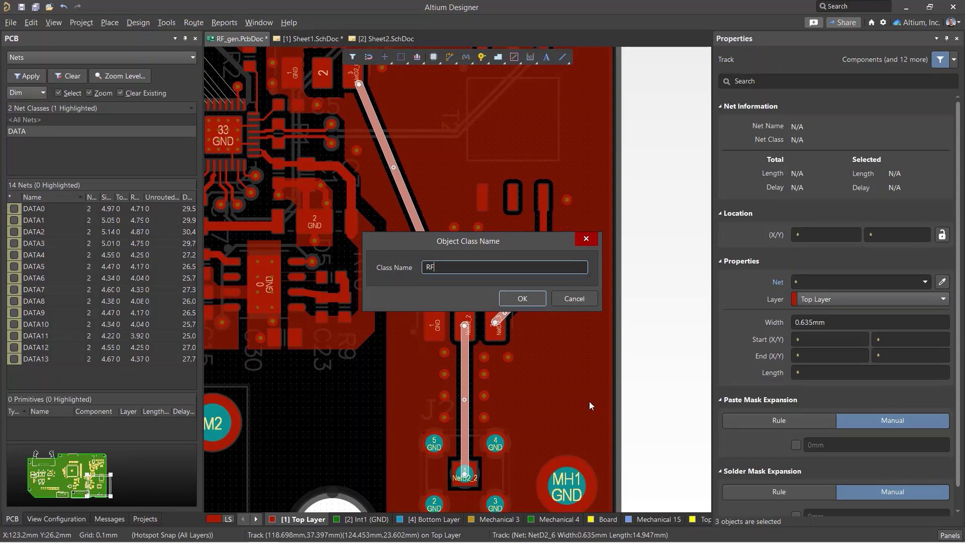
pyautogui.press('Return')
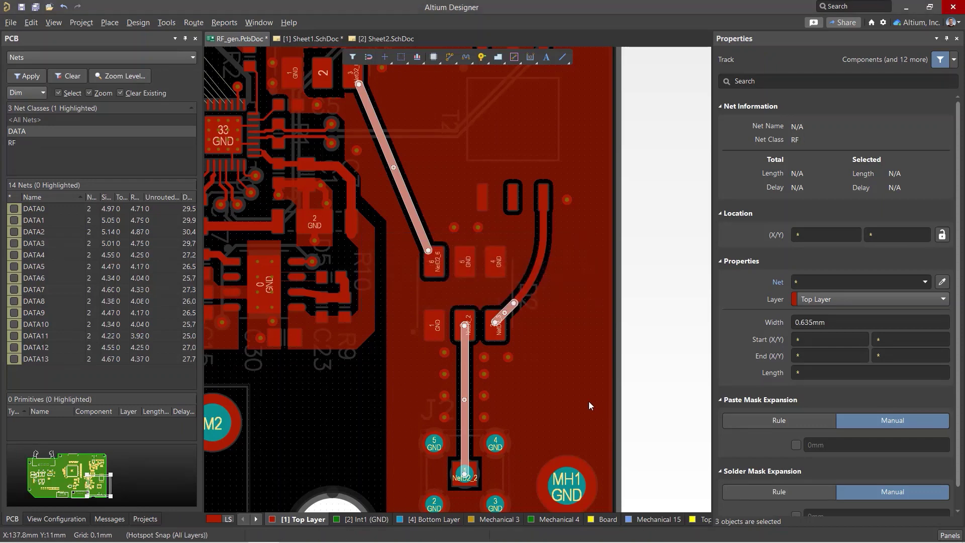
# Step: Highlight the RF class nets on the board, and clear the selection
pyautogui.click(156, 143)
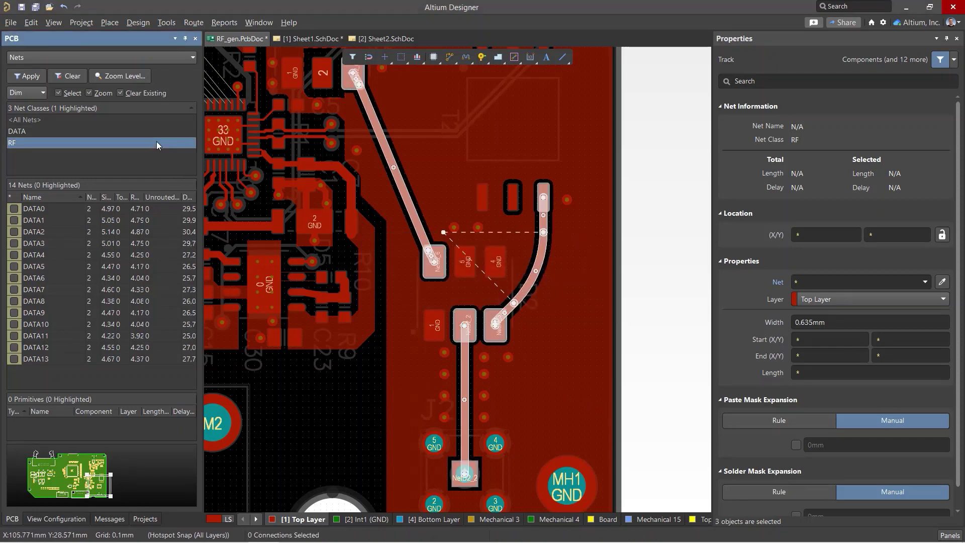
pyautogui.click(321, 371)
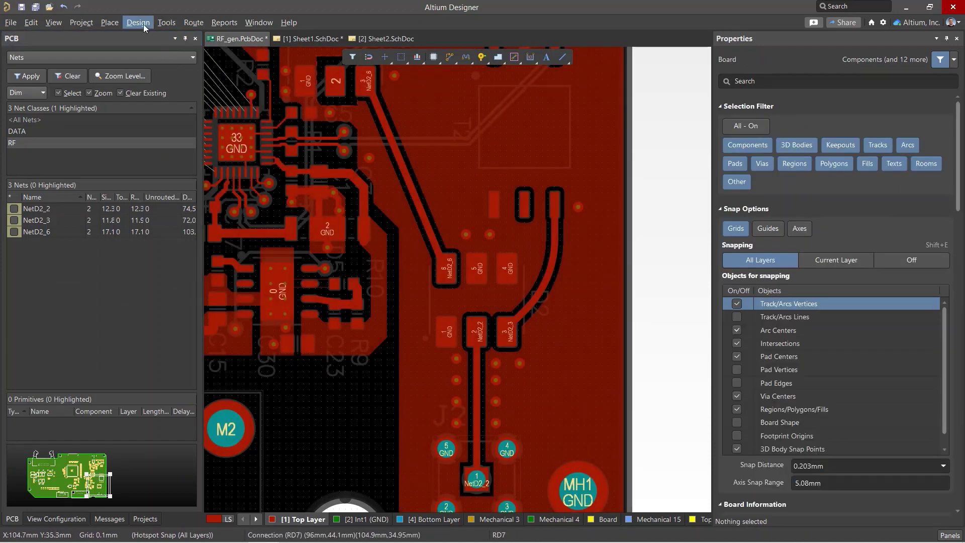
# Step: Review the net class changes proposed for RF_gen.PcbDoc in an engineering change order, and close it without executing
pyautogui.click(144, 25)
pyautogui.click(182, 52)
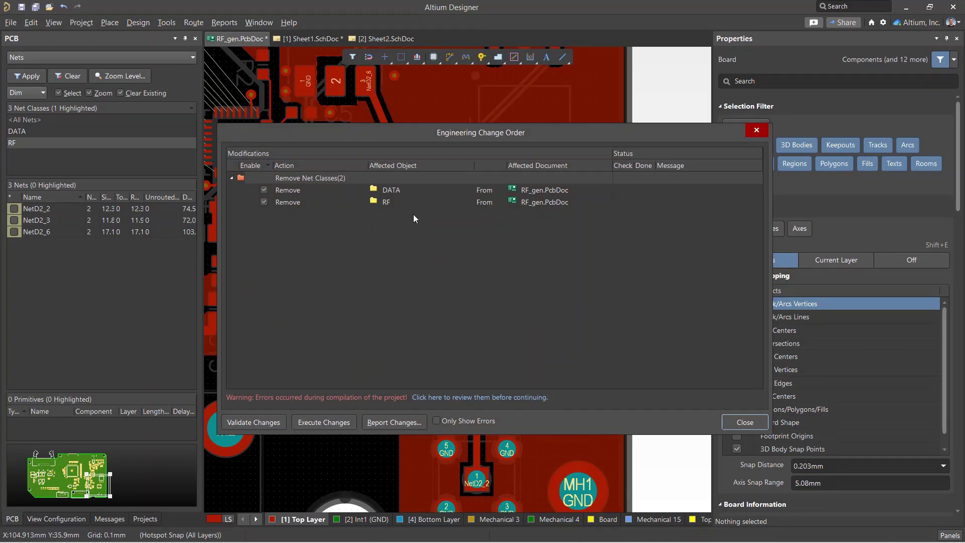
pyautogui.click(758, 130)
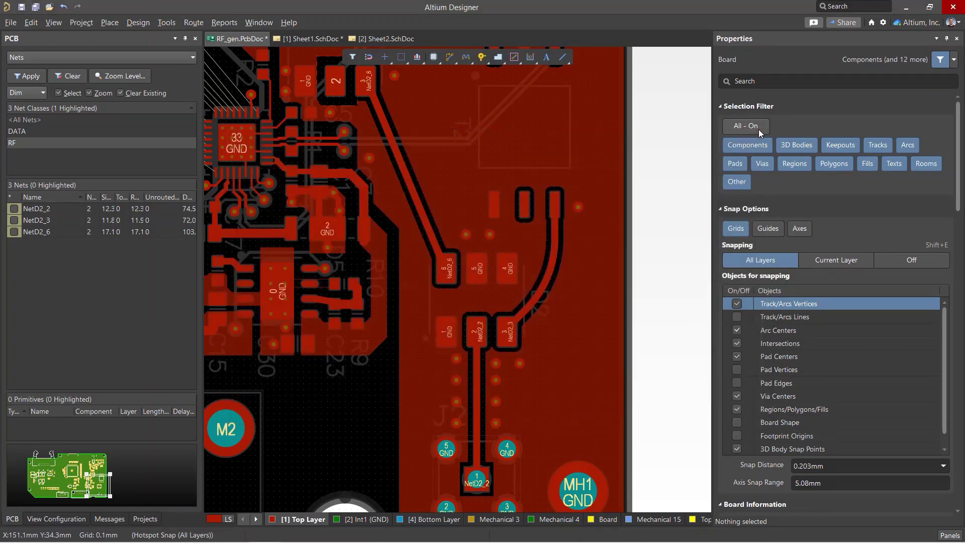
# Step: Open the ECO generation options of the RF_gen.PrjPcb project at the modifications associated with nets
pyautogui.click(145, 519)
pyautogui.rightClick(77, 126)
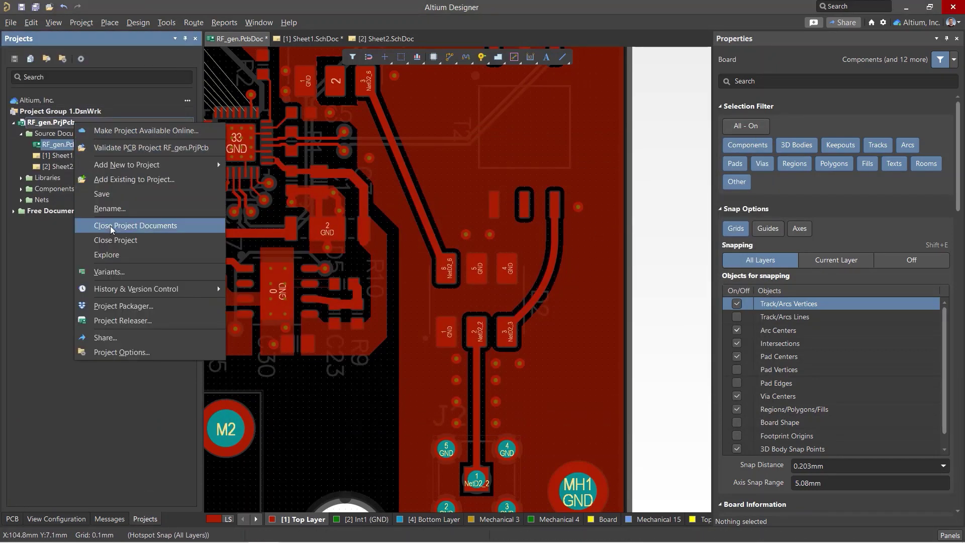
pyautogui.click(110, 351)
pyautogui.click(467, 41)
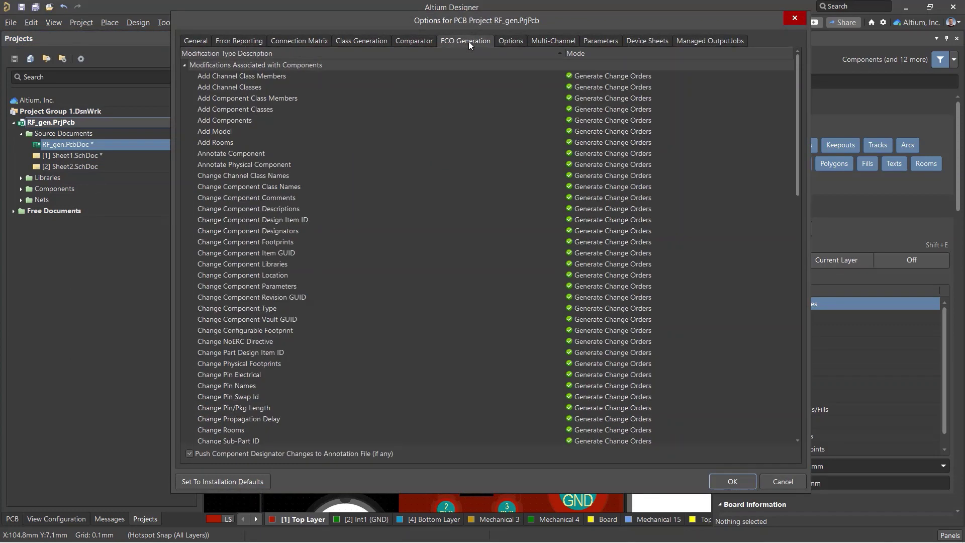
pyautogui.scroll(-10, 351, 234)
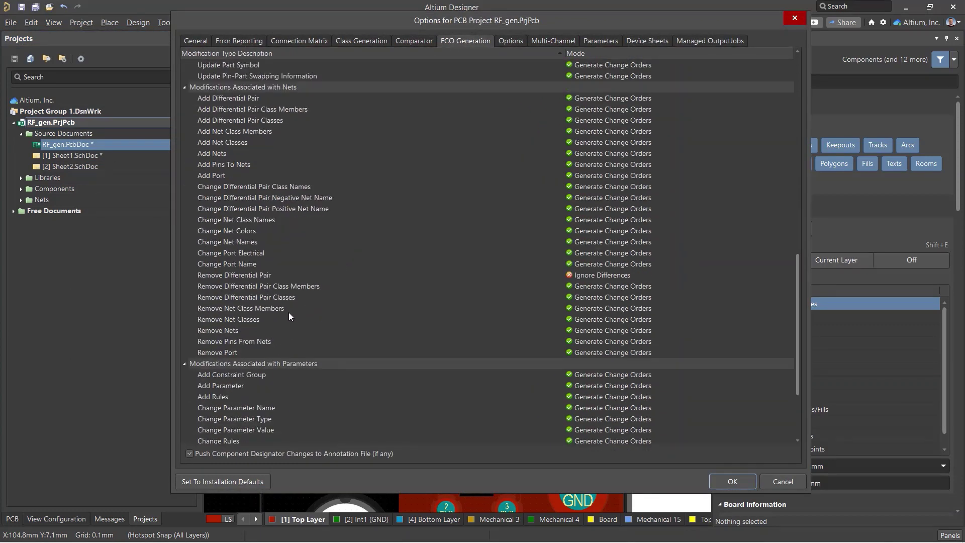
# Step: Set the Remove Net Class Members and Remove Net Classes modifications to Ignore Differences, and save the RF_gen.PrjPcb project
pyautogui.click(249, 318)
pyautogui.click(282, 309)
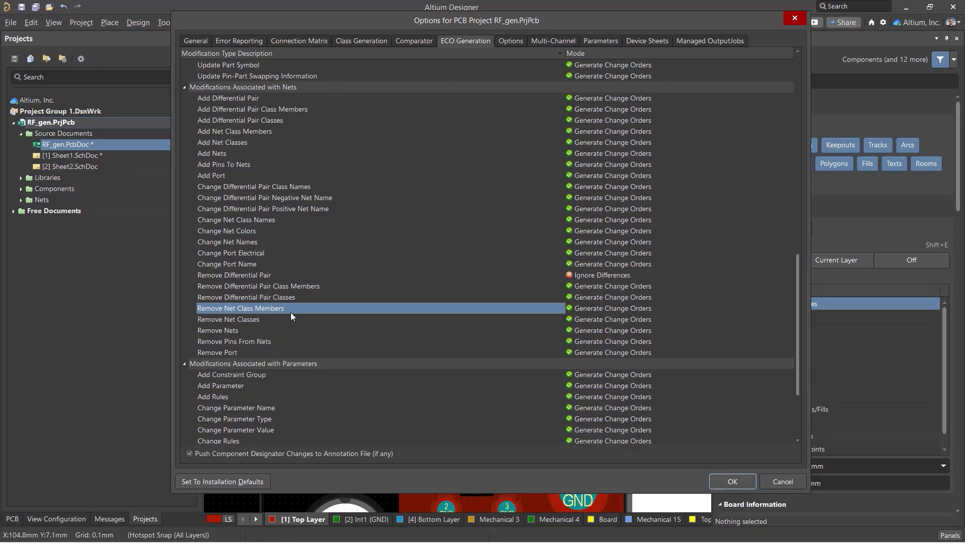
pyautogui.click(584, 311)
pyautogui.click(585, 318)
pyautogui.click(587, 318)
pyautogui.click(585, 329)
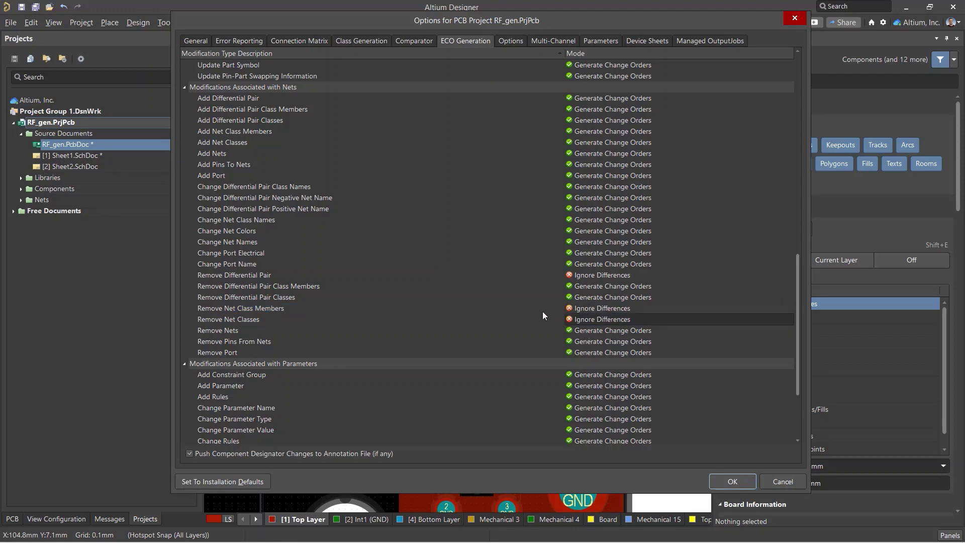
pyautogui.click(722, 482)
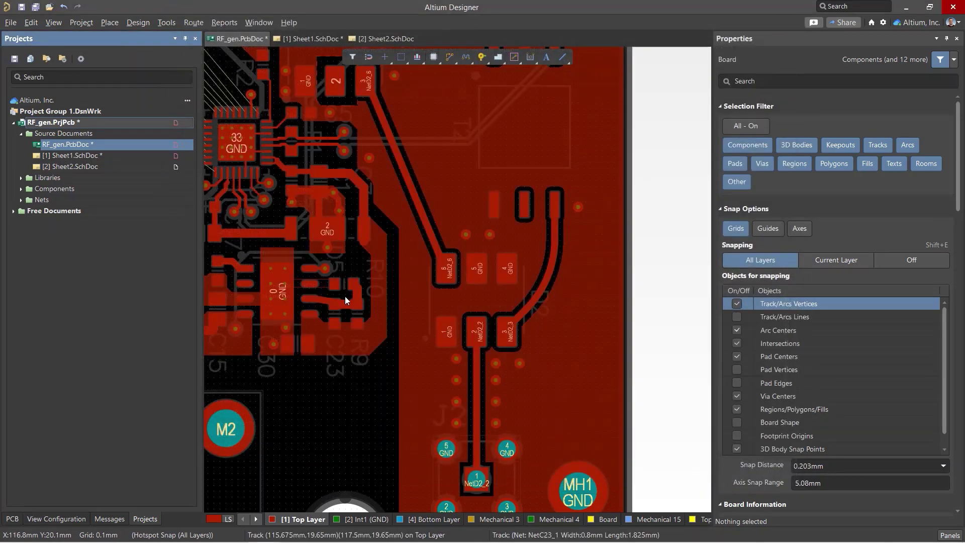
pyautogui.rightClick(131, 124)
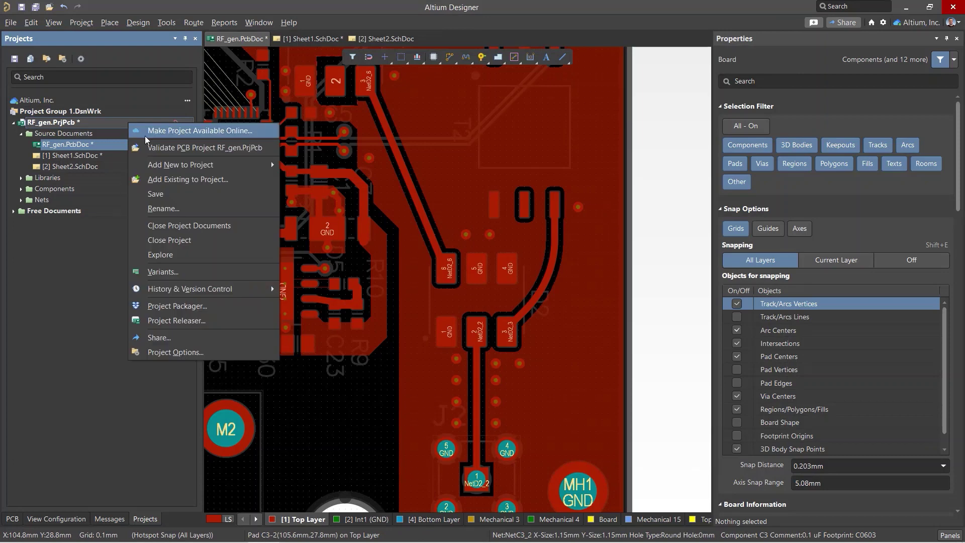
pyautogui.click(163, 196)
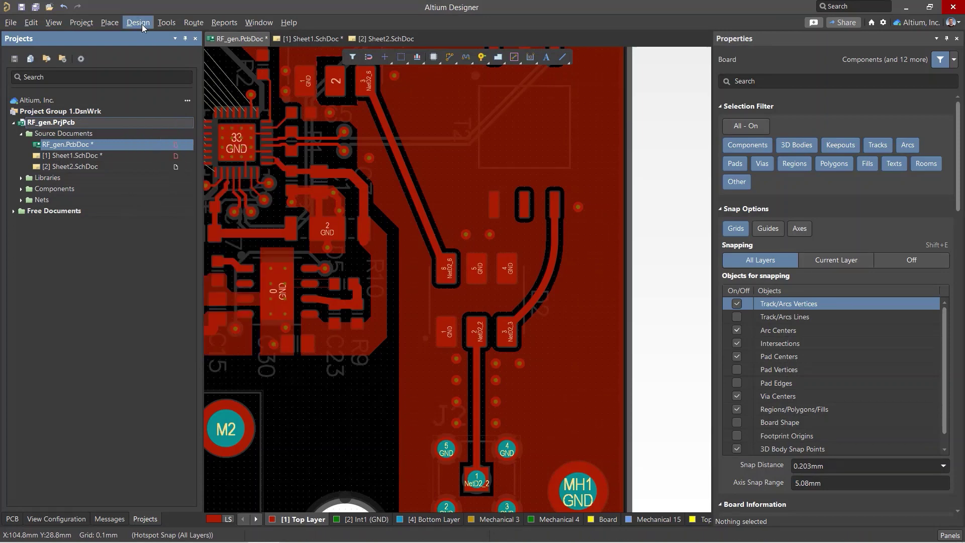